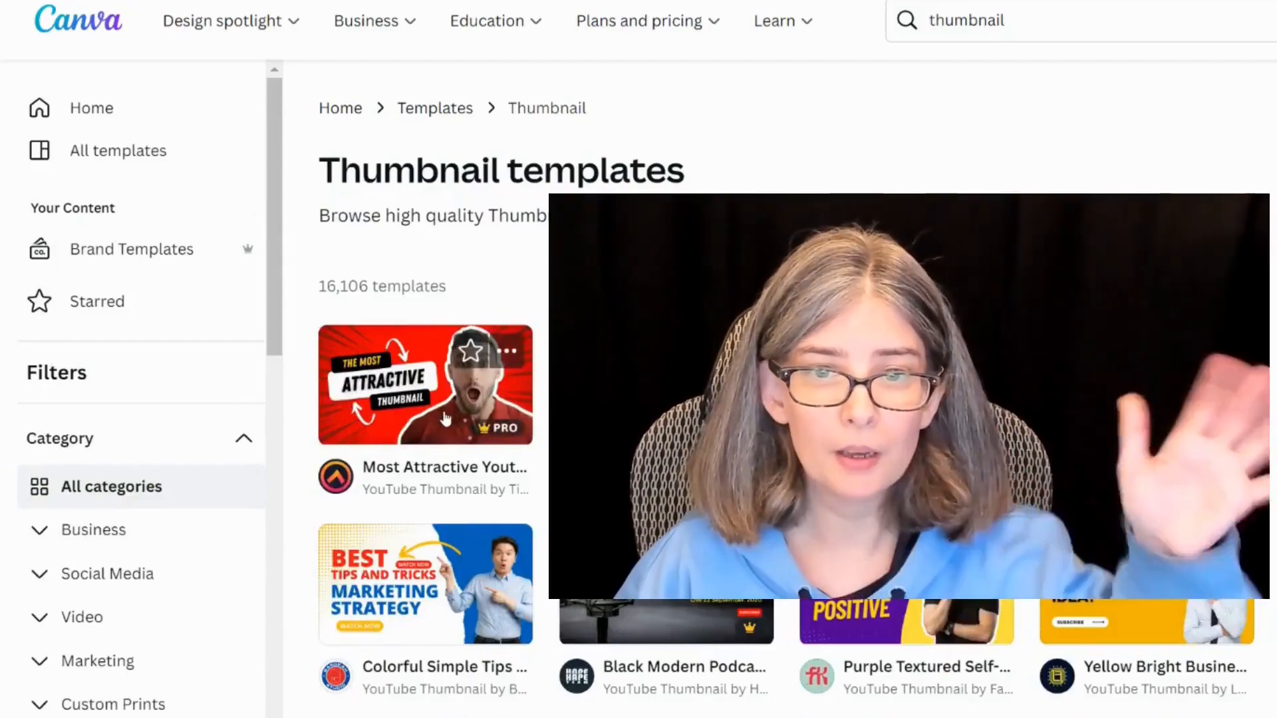
Step: Open the Most Attractive YouTube Thumbnail template, then replace its page with a new blank page
{"action": "left_click", "coordinate": [444, 411]}
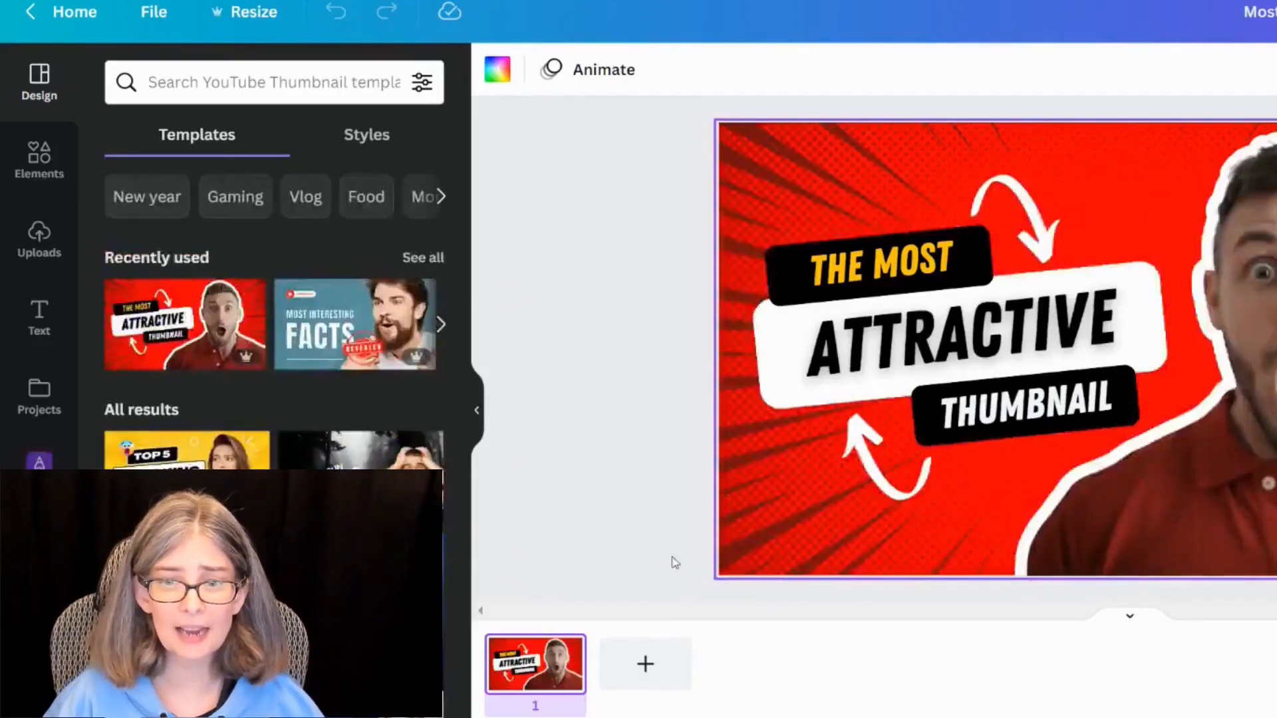
{"action": "left_click", "coordinate": [632, 677]}
{"action": "left_click", "coordinate": [535, 672]}
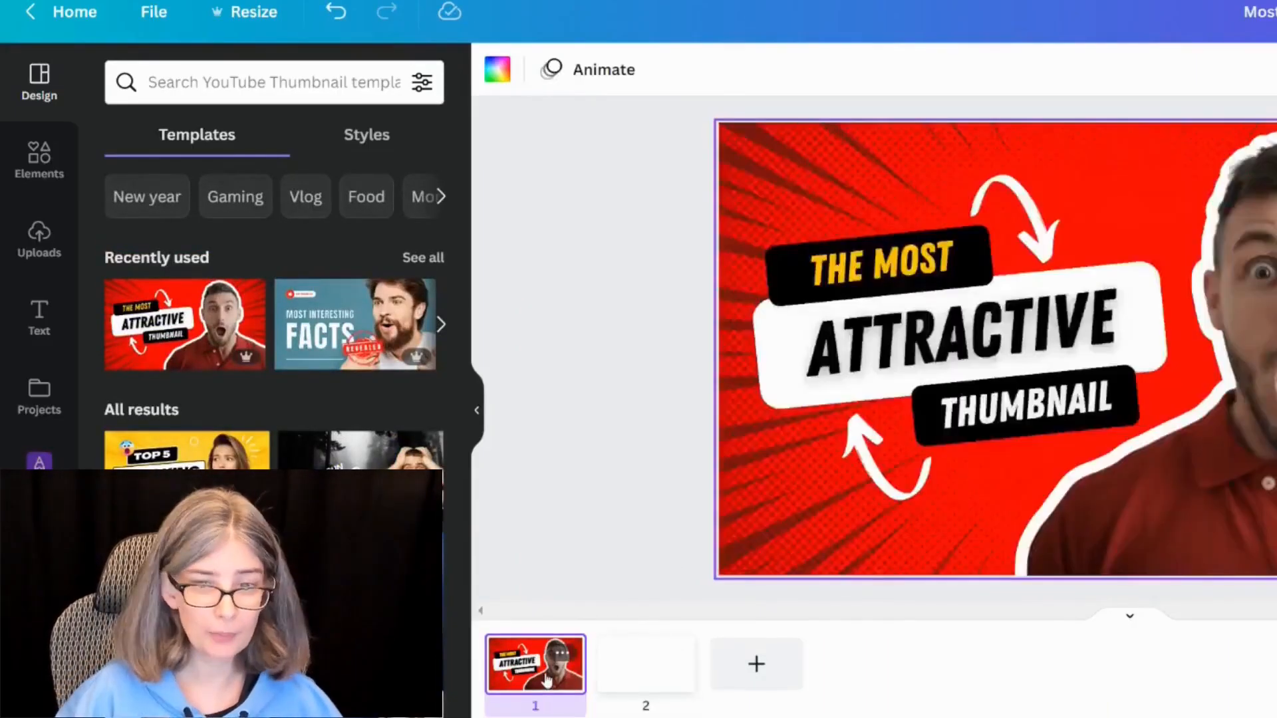
{"action": "key", "text": "Delete"}
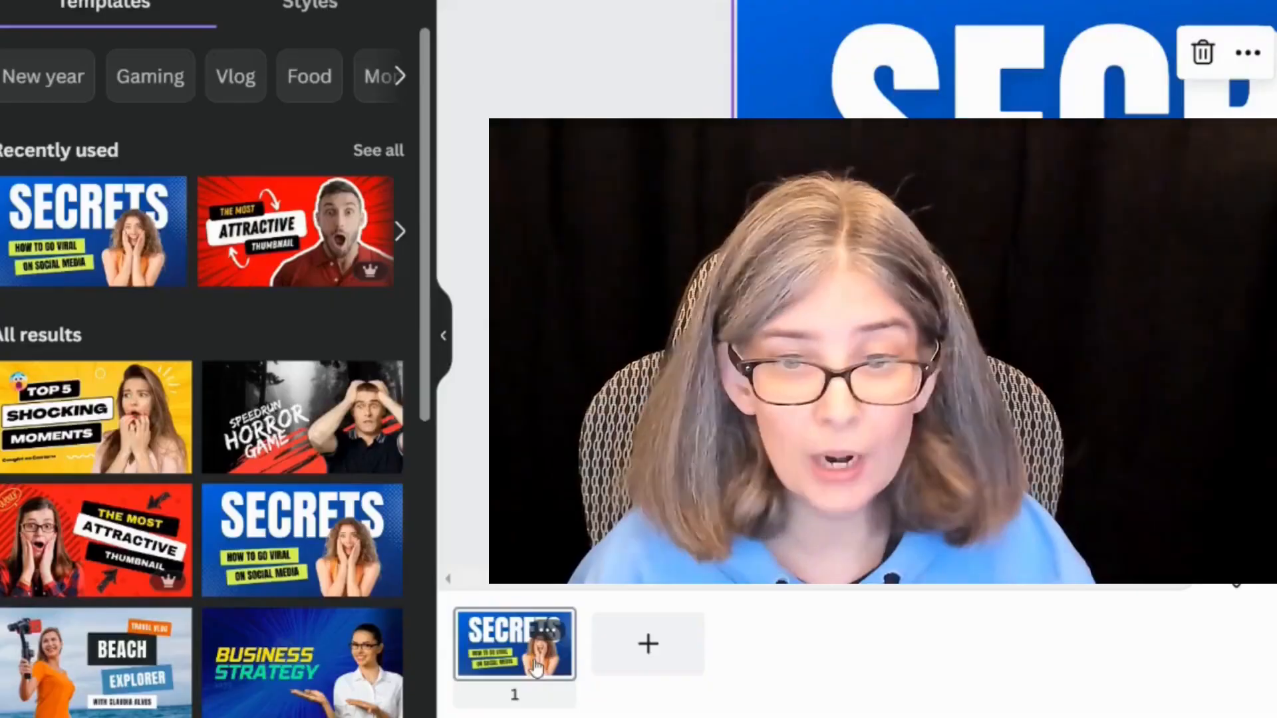
Step: Duplicate the SECRETS thumbnail page
{"action": "left_click", "coordinate": [529, 663]}
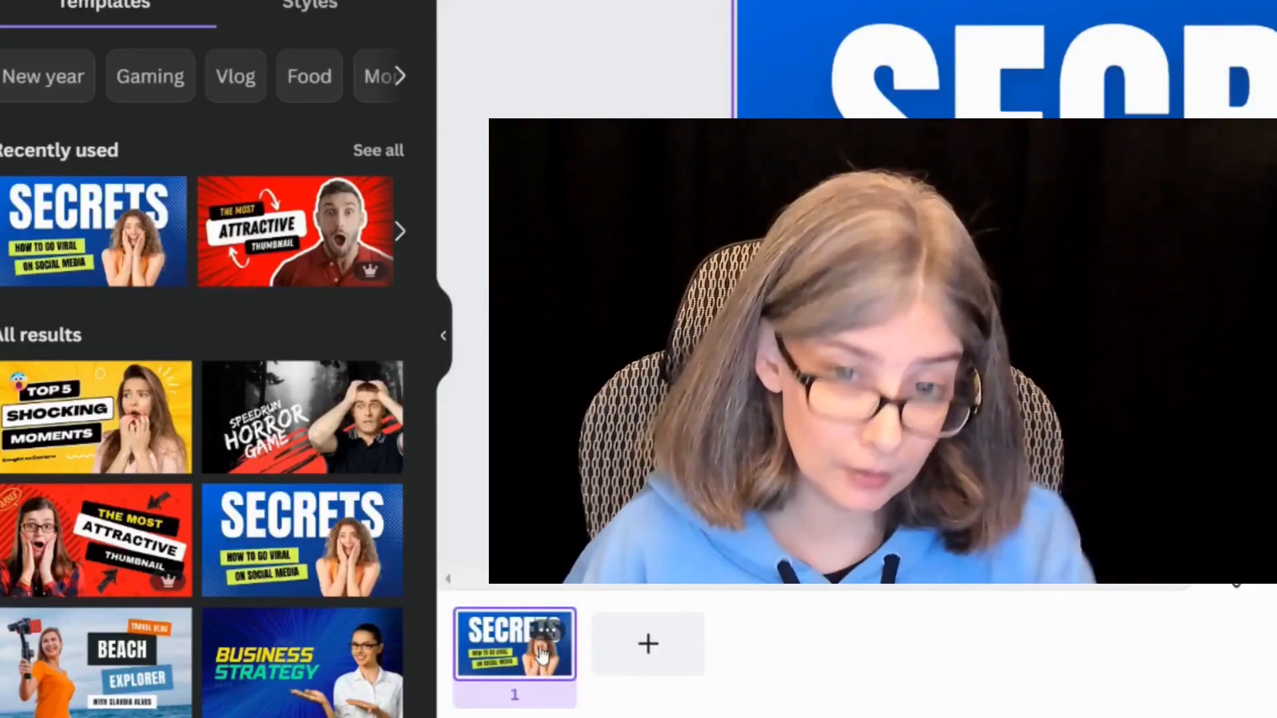
{"action": "right_click", "coordinate": [517, 663]}
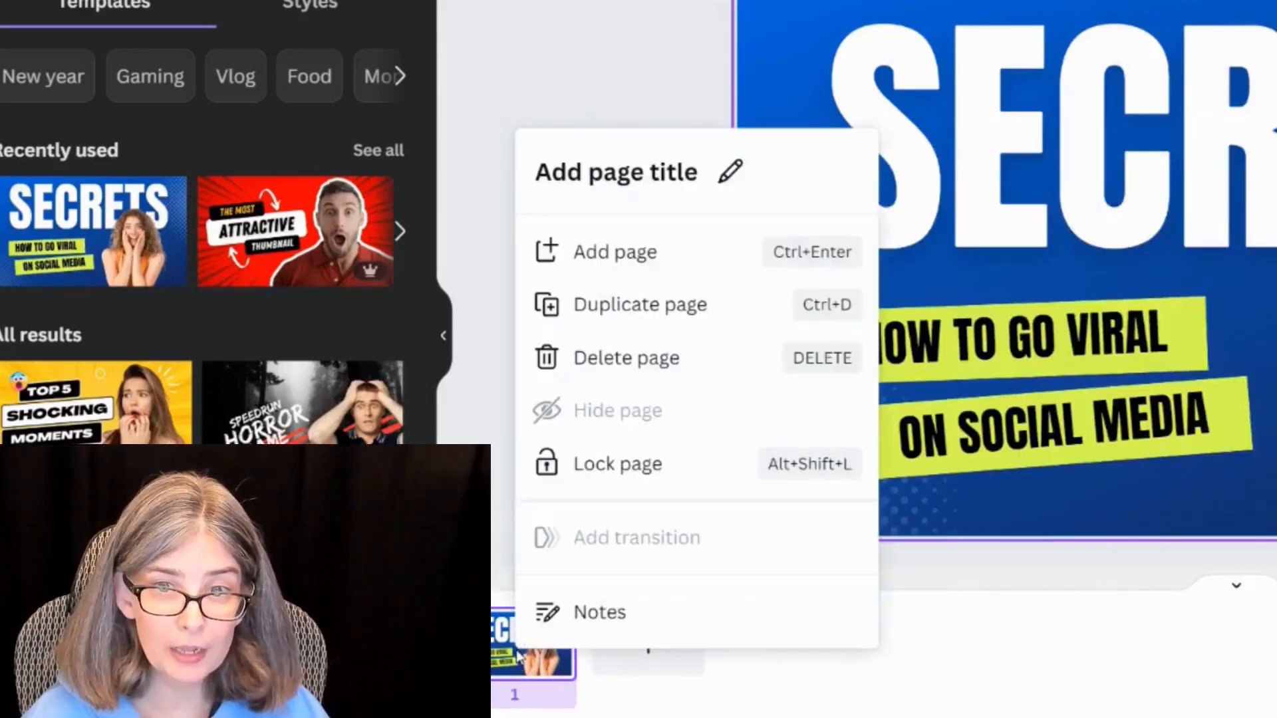
{"action": "left_click", "coordinate": [643, 322]}
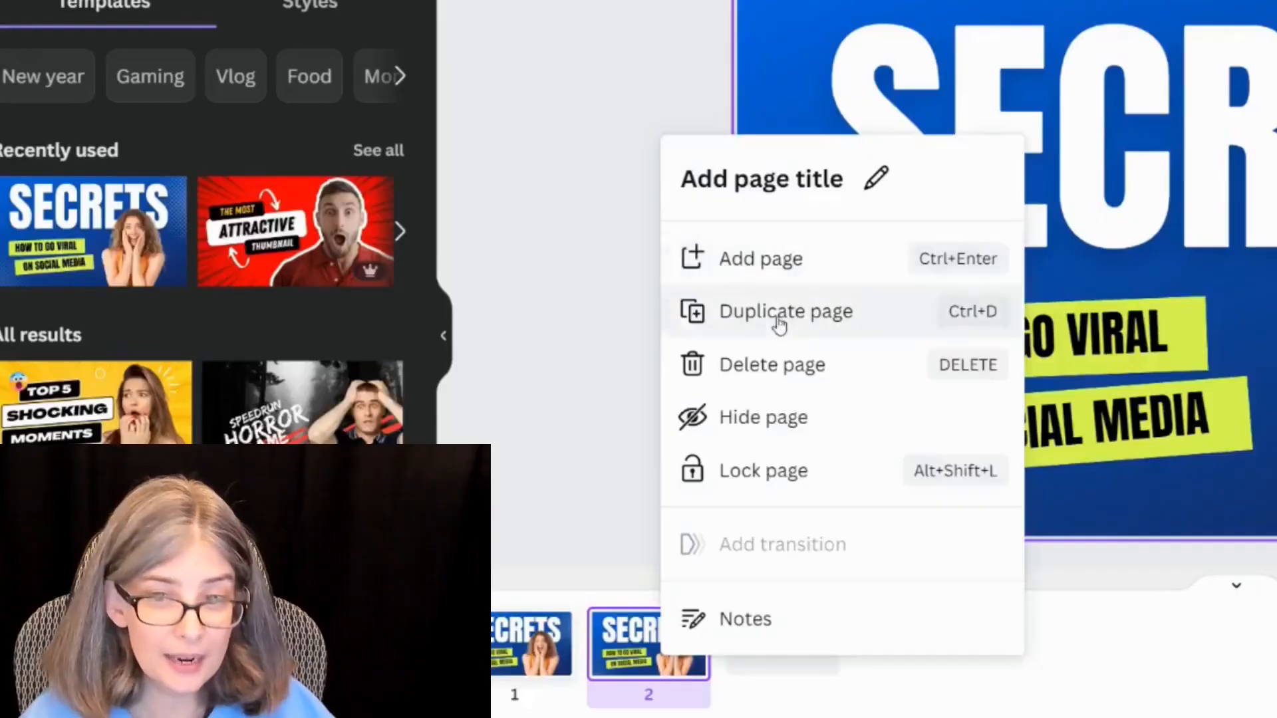
{"action": "left_click", "coordinate": [776, 316]}
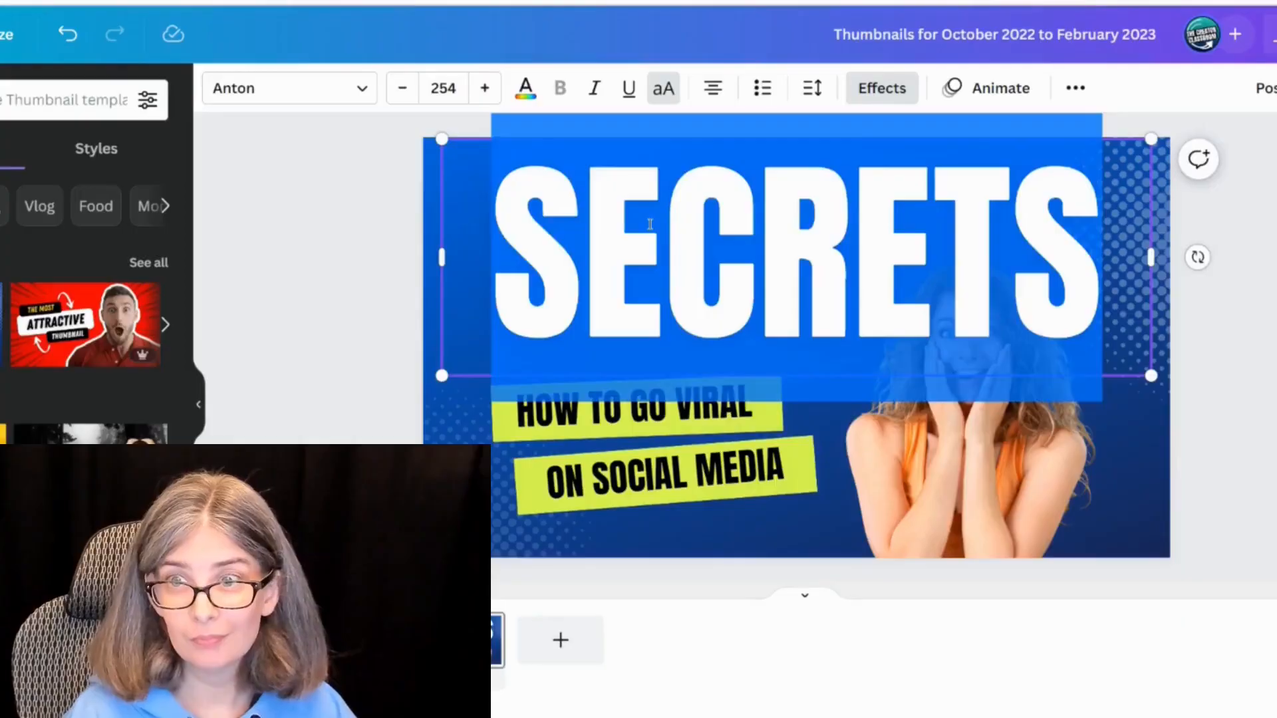
Step: Change the SECRETS headline to MICROPHONES, then shrink it to size 176 and reposition it on the thumbnail
{"action": "type", "text": "MICROPHONES"}
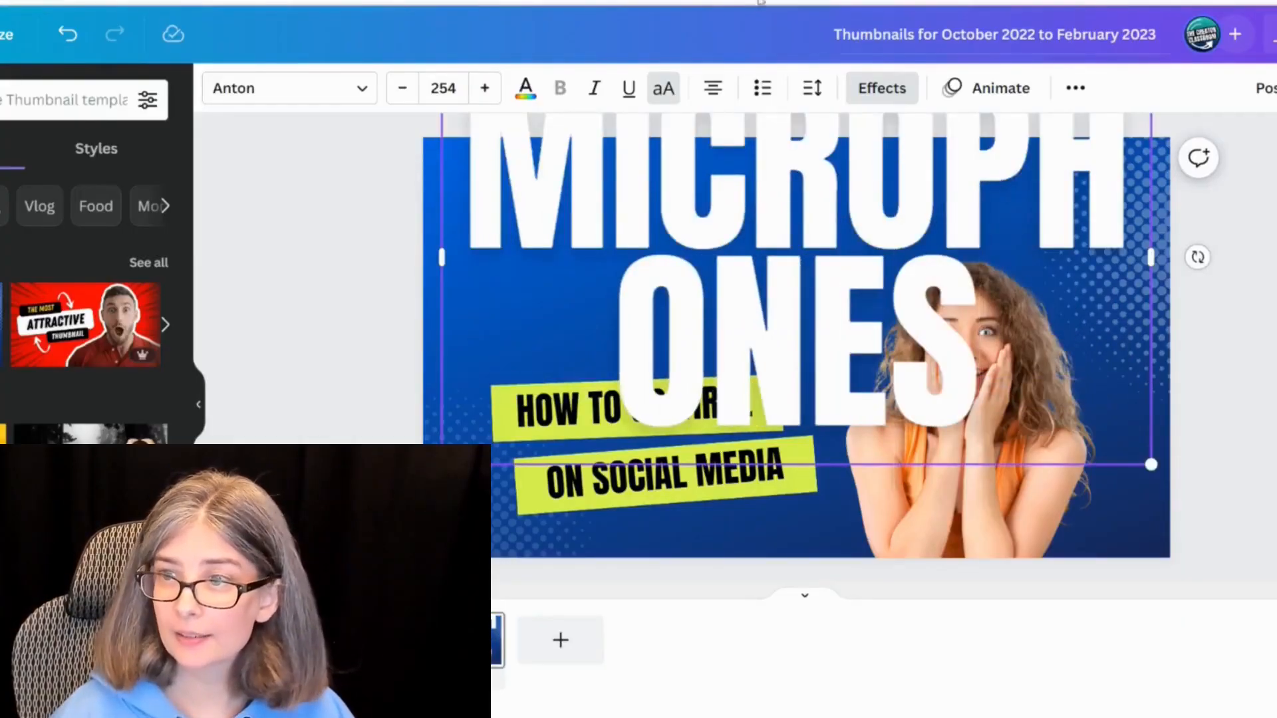
{"action": "left_click_drag", "start_coordinate": [1154, 254], "coordinate": [1270, 292]}
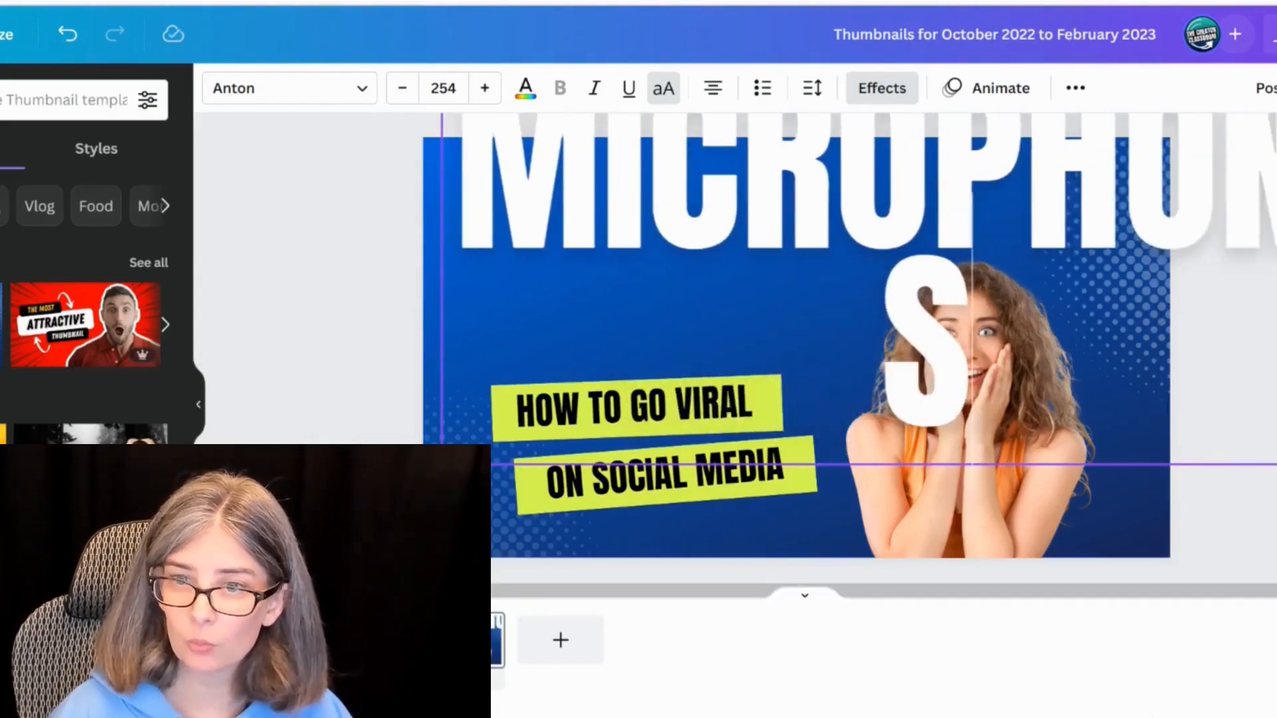
{"action": "left_click_drag", "start_coordinate": [442, 463], "coordinate": [729, 337]}
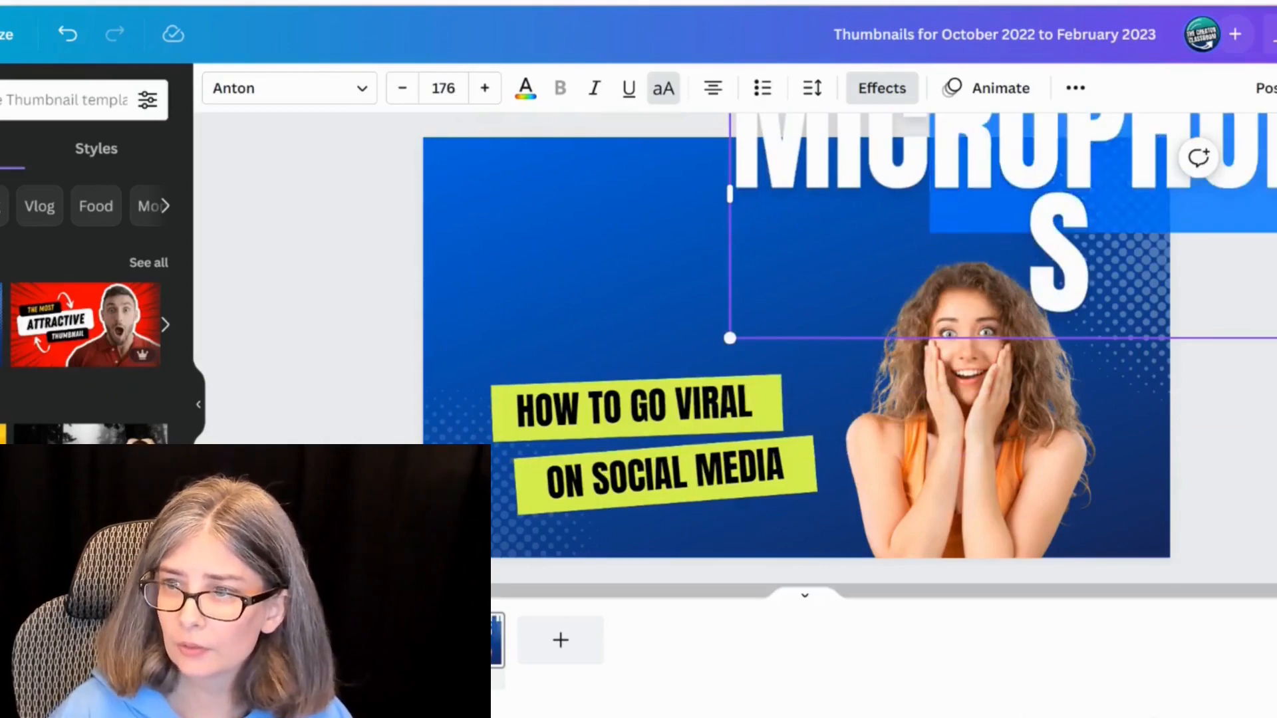
{"action": "left_click_drag", "start_coordinate": [954, 173], "coordinate": [825, 255]}
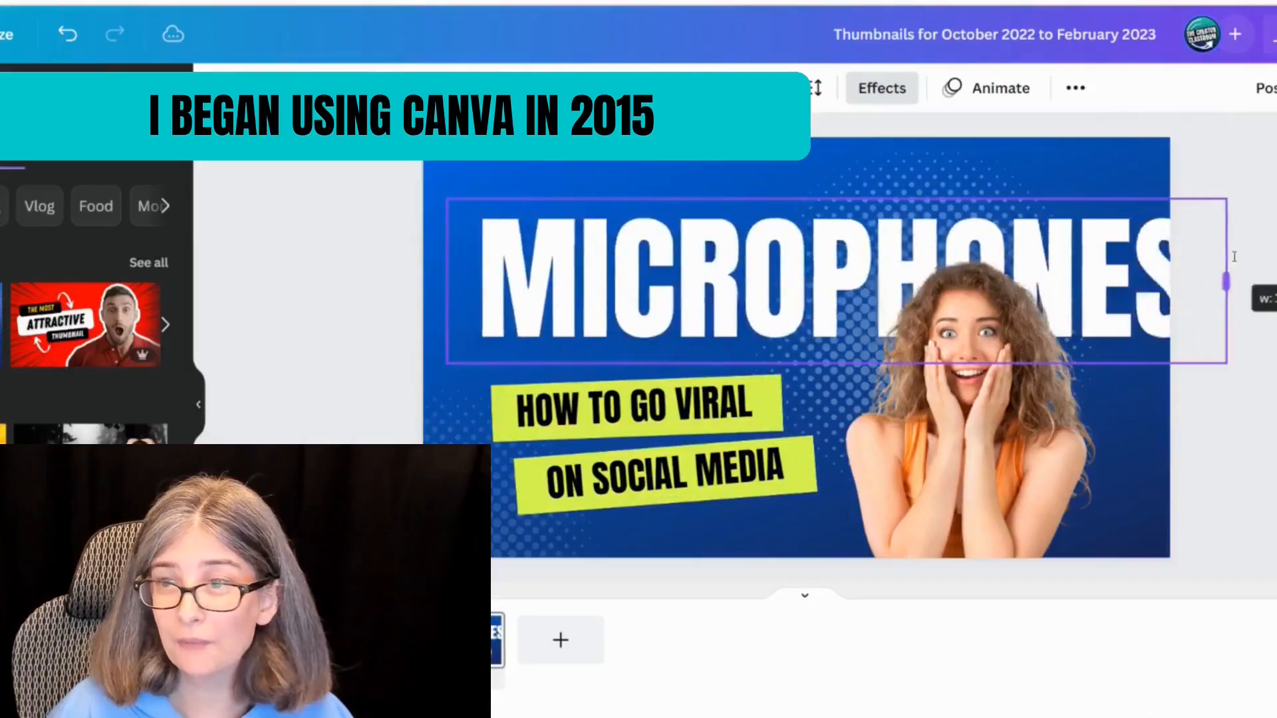
{"action": "left_click_drag", "start_coordinate": [1234, 257], "coordinate": [1109, 208]}
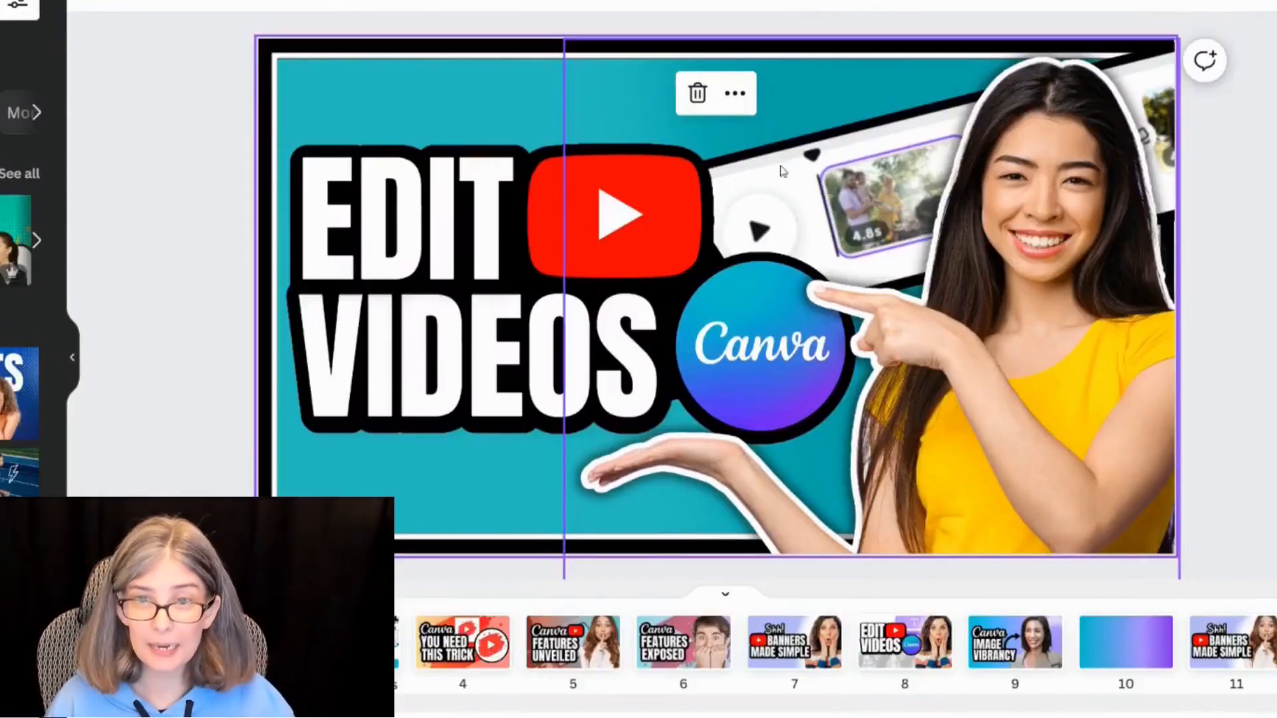
Step: Rewrite the FEATURES UNVEILED headline as VIDEO on one line and TRANSITIONS on the next
{"action": "left_click", "coordinate": [215, 174]}
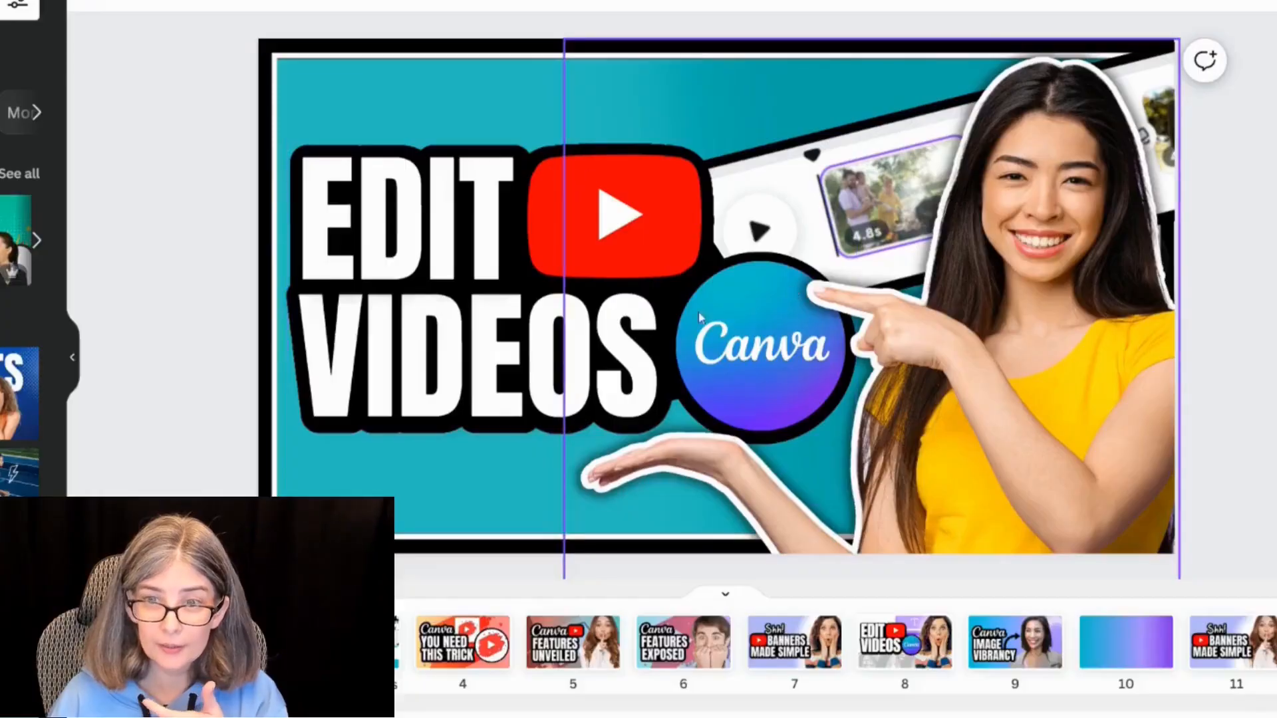
{"action": "left_click_drag", "start_coordinate": [444, 242], "coordinate": [547, 258]}
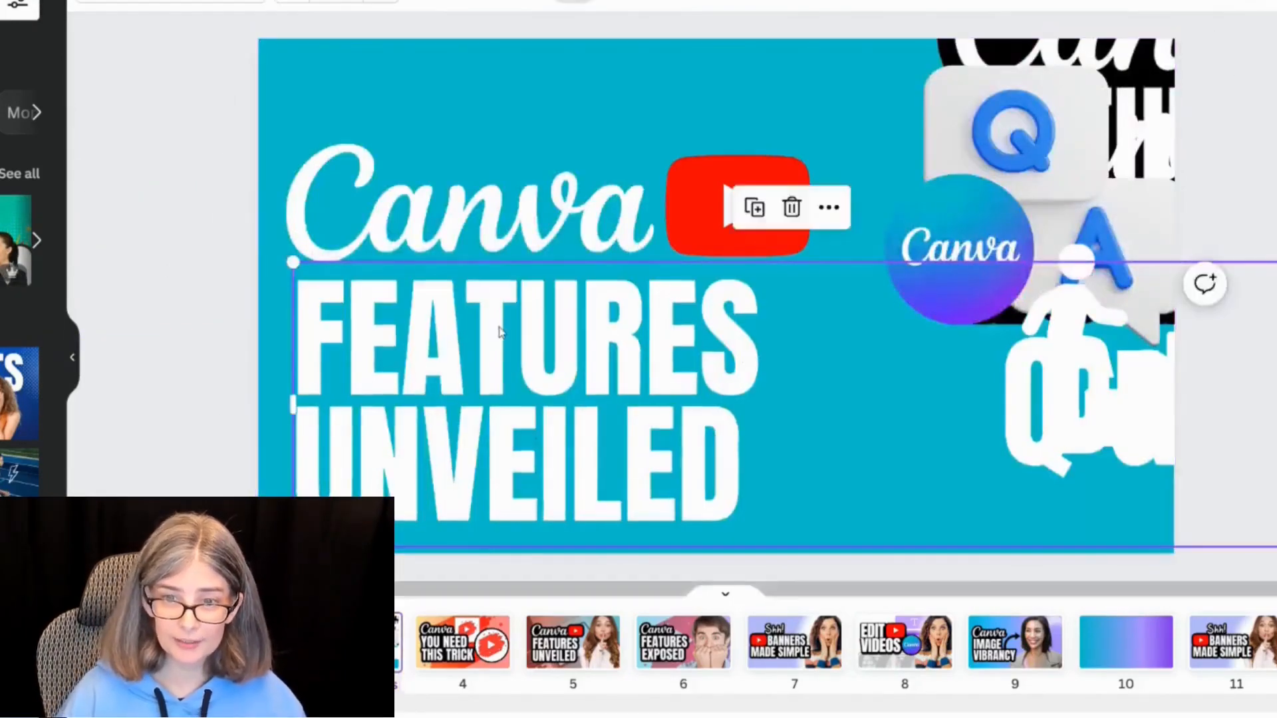
{"action": "double_click", "coordinate": [497, 327]}
{"action": "type", "text": "VIDEO"}
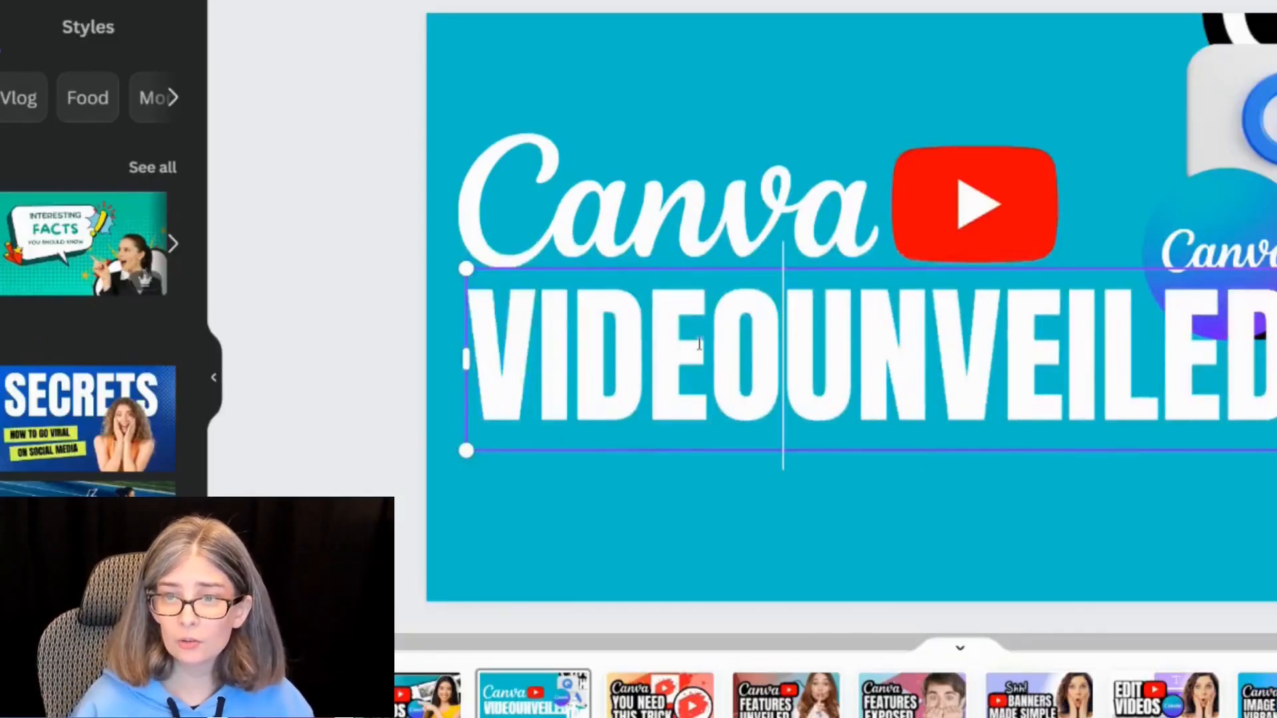
{"action": "key", "text": "ctrl+Delete"}
{"action": "key", "text": "Return"}
{"action": "type", "text": "TRANSITIONS"}
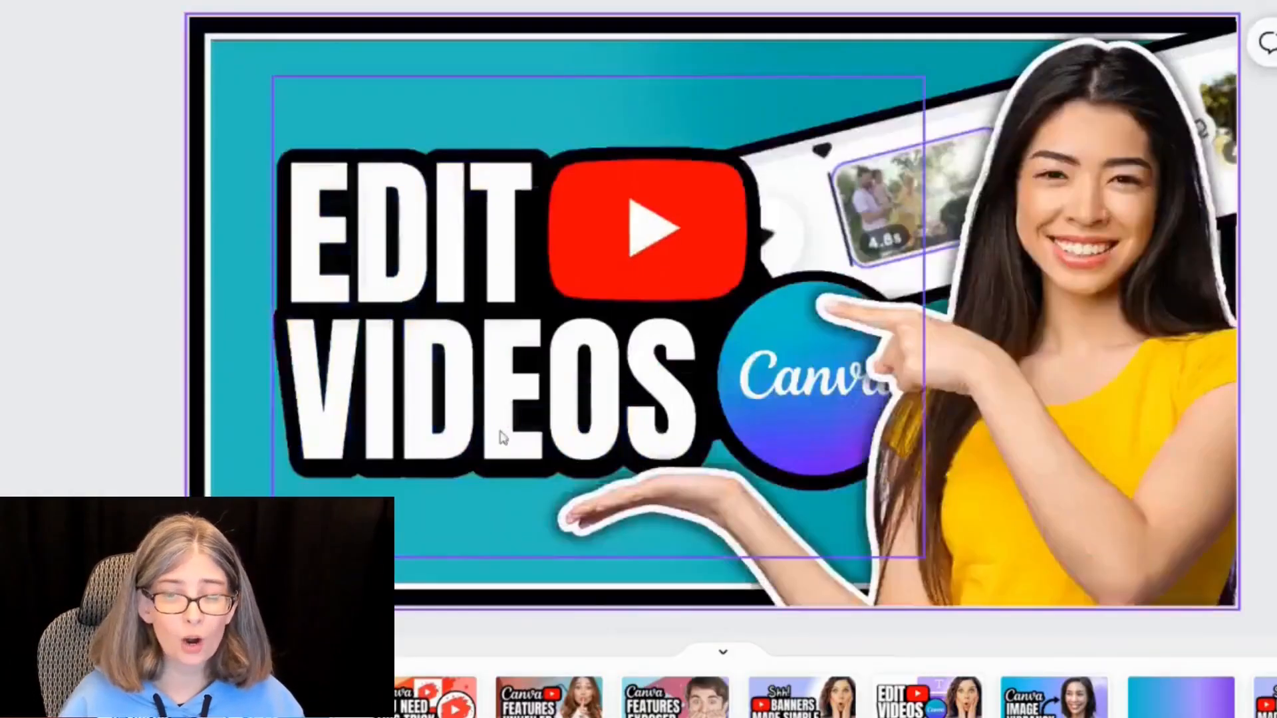
Step: Replace the EDIT VIDEOS headline with the pasted Canva VIDEO TRANSITIONS text, position it and apply the Lift effect
{"action": "left_click", "coordinate": [499, 434]}
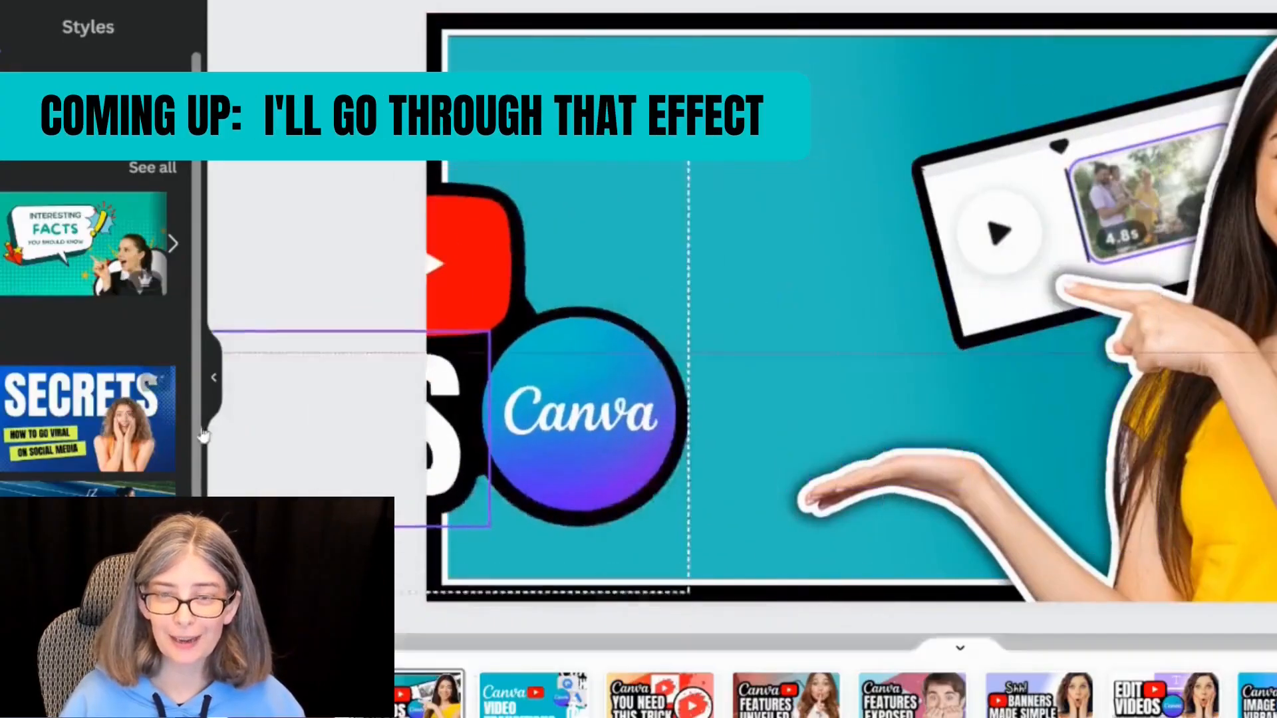
{"action": "key", "text": "Delete"}
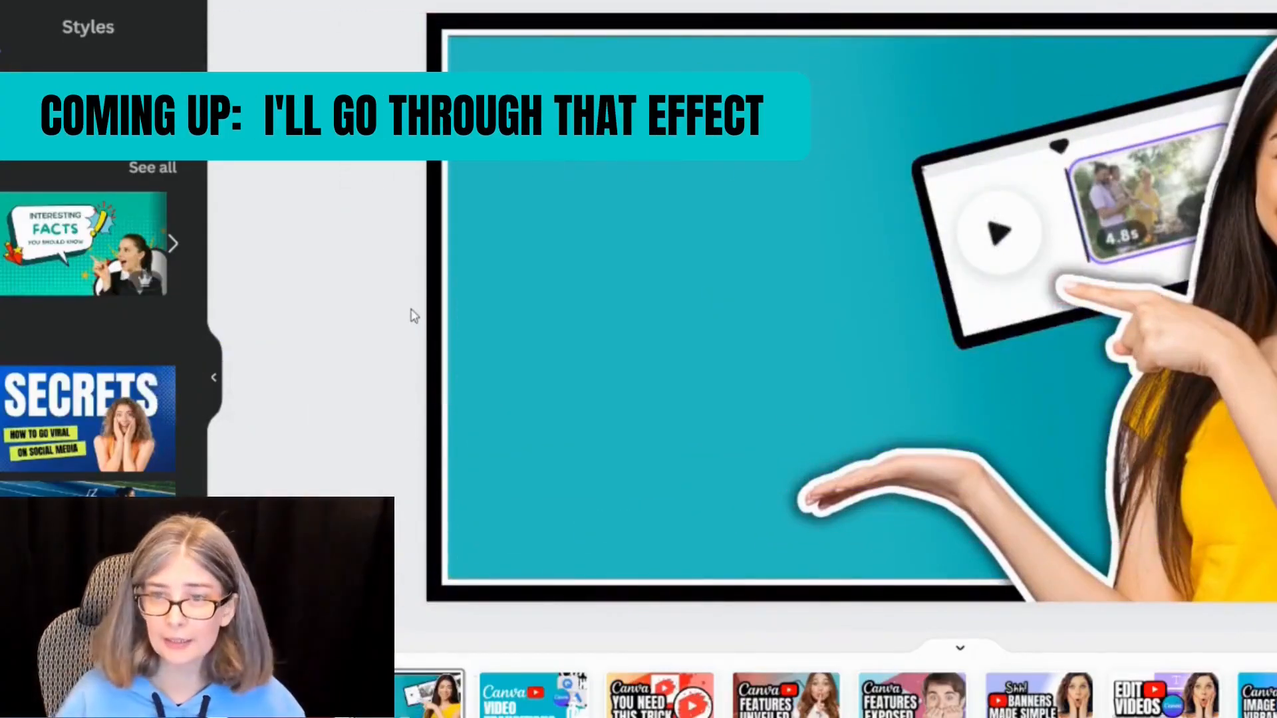
{"action": "key", "text": "ctrl+v"}
{"action": "left_click_drag", "start_coordinate": [600, 327], "coordinate": [611, 270]}
{"action": "left_click_drag", "start_coordinate": [1276, 536], "coordinate": [1276, 510]}
{"action": "mouse_move", "coordinate": [537, 398]}
{"action": "left_mouse_down"}
{"action": "mouse_move", "coordinate": [533, 428]}
{"action": "mouse_move", "coordinate": [533, 402]}
{"action": "left_mouse_up"}
{"action": "left_click", "coordinate": [1084, 40]}
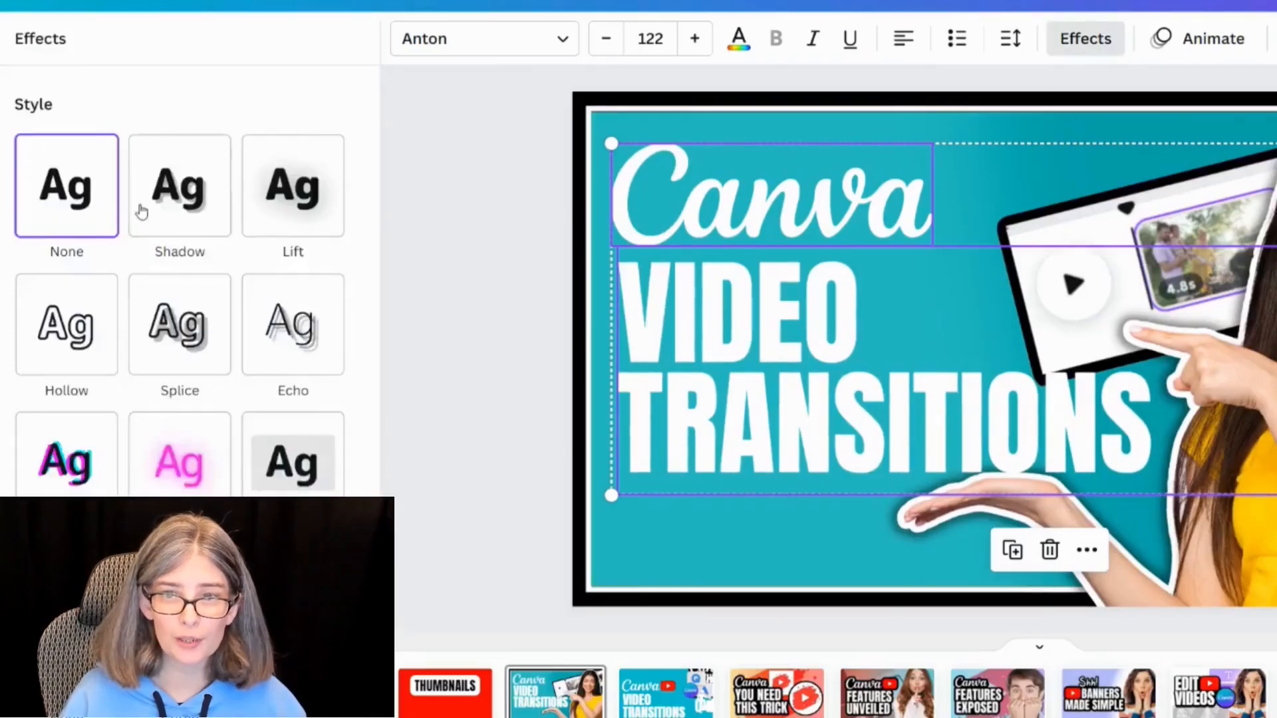
{"action": "left_click", "coordinate": [269, 197]}
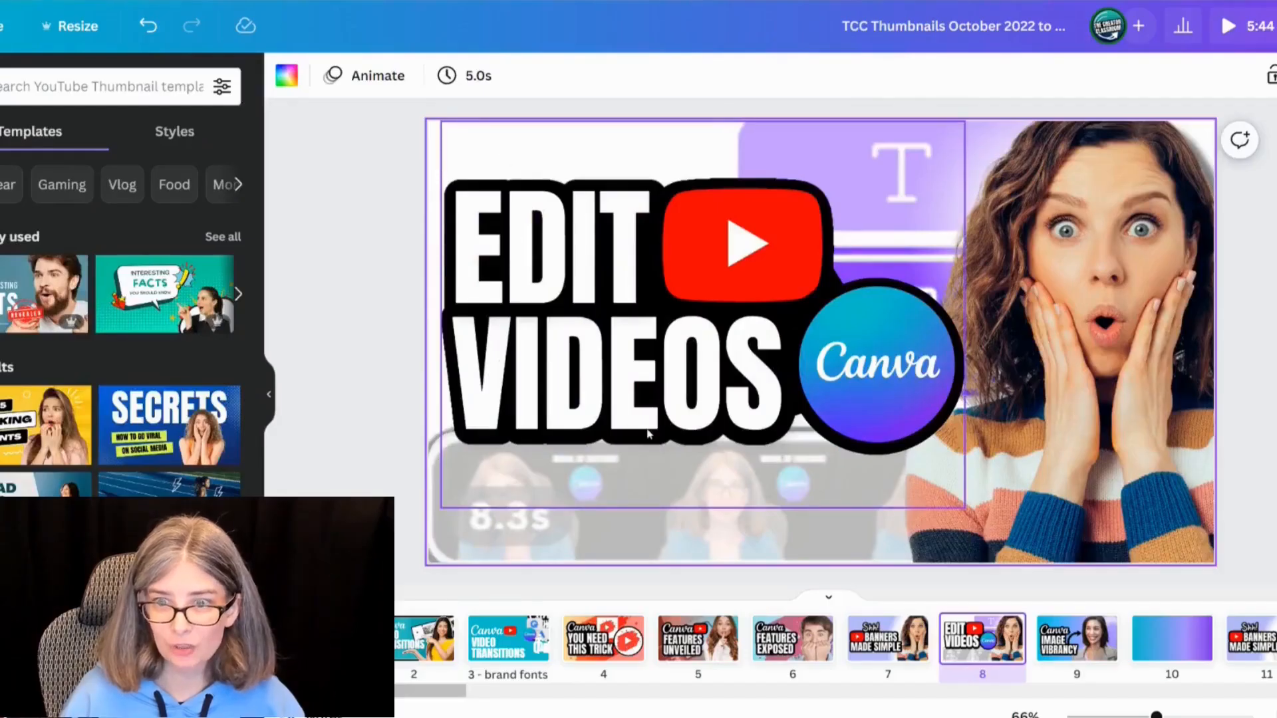
Step: Duplicate the FEATURES EXPOSED page without its headline and move the copy to third position
{"action": "left_click", "coordinate": [808, 649]}
{"action": "left_click", "coordinate": [584, 361]}
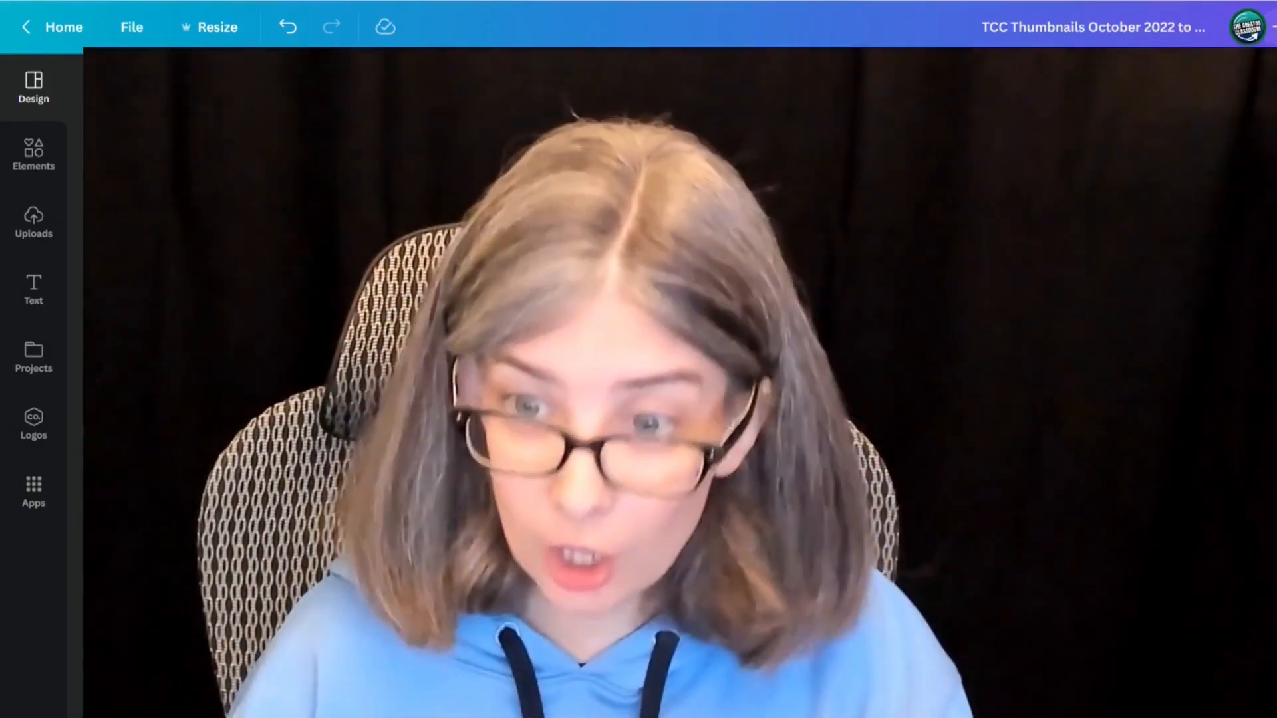
{"action": "left_click", "coordinate": [507, 434]}
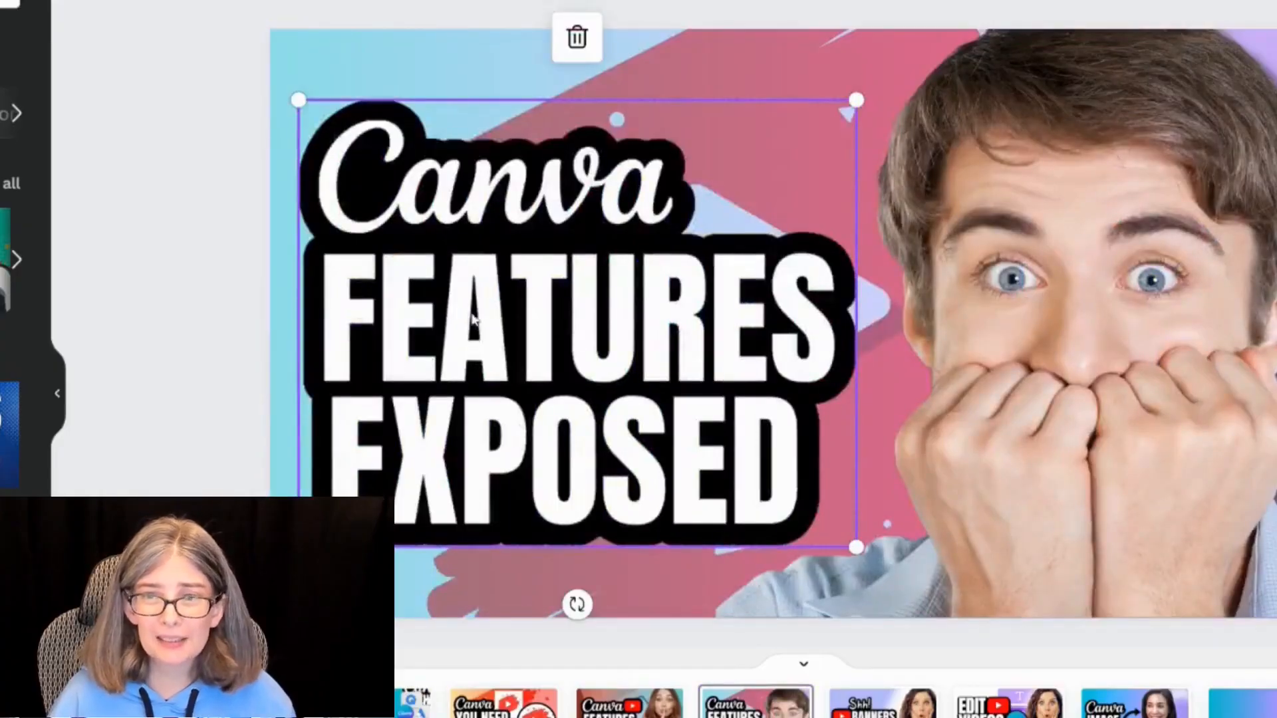
{"action": "left_click_drag", "start_coordinate": [545, 298], "coordinate": [852, 328]}
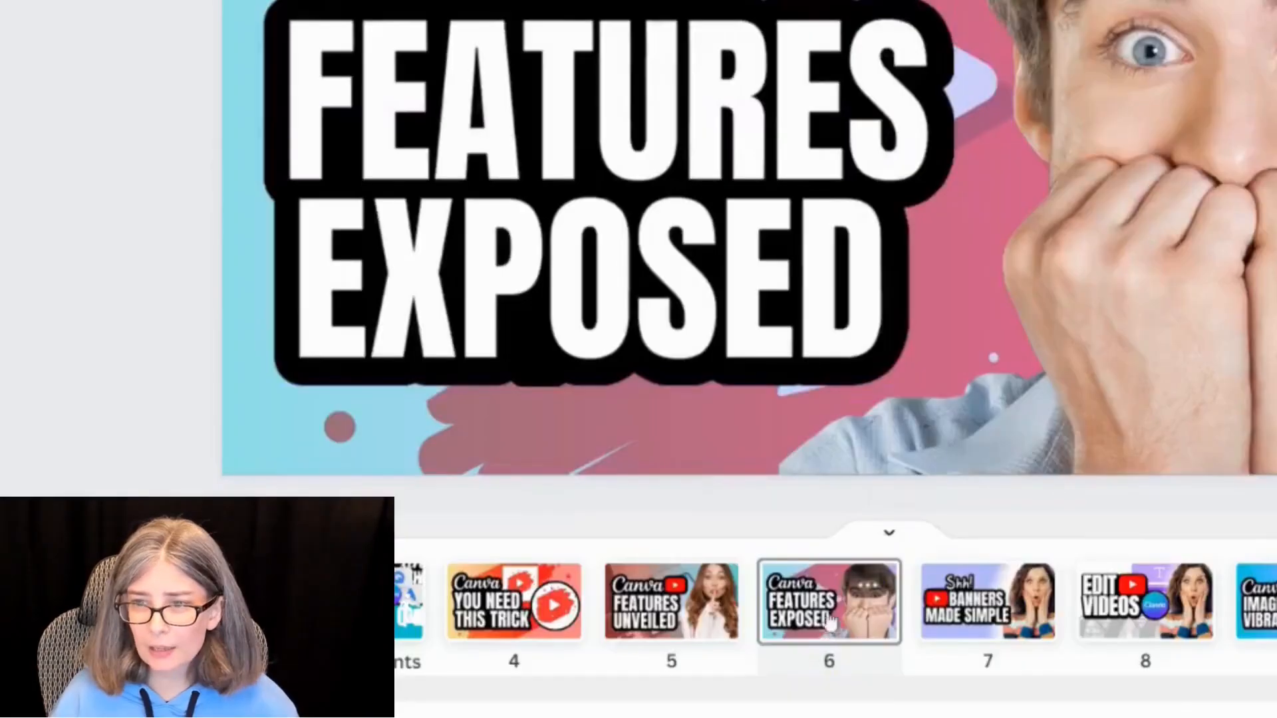
{"action": "right_click", "coordinate": [825, 603]}
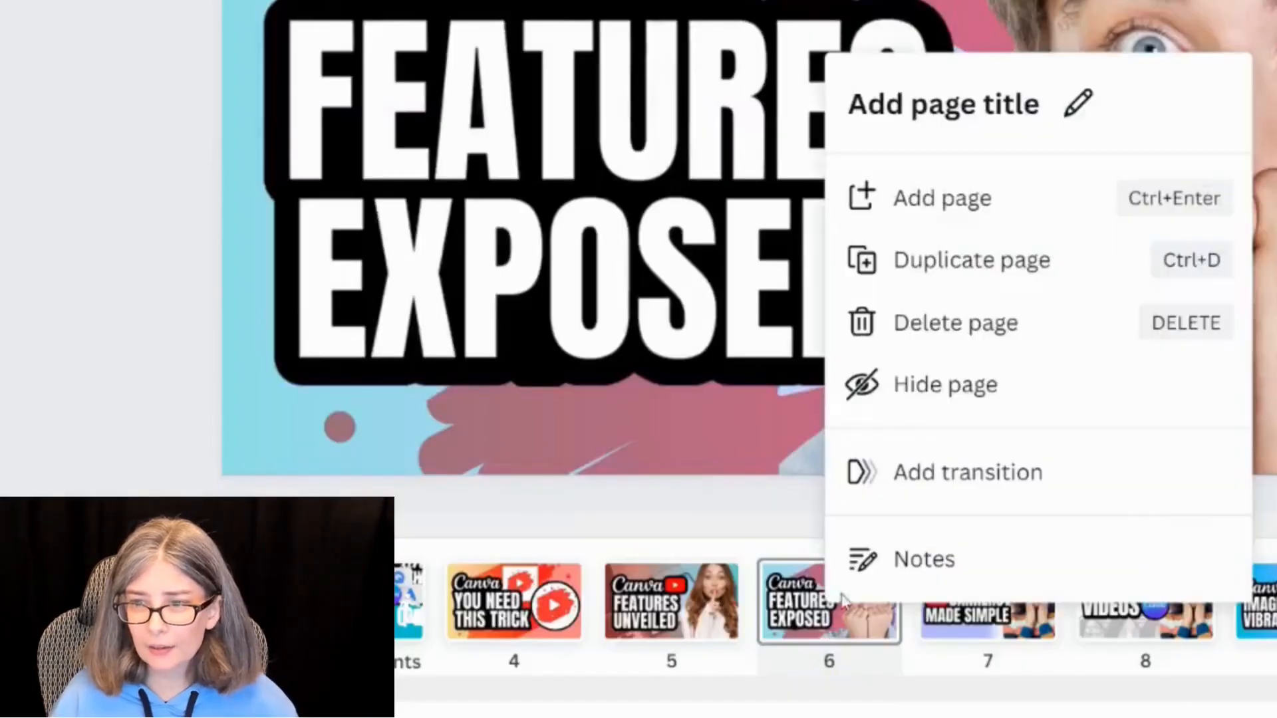
{"action": "left_click", "coordinate": [1010, 282]}
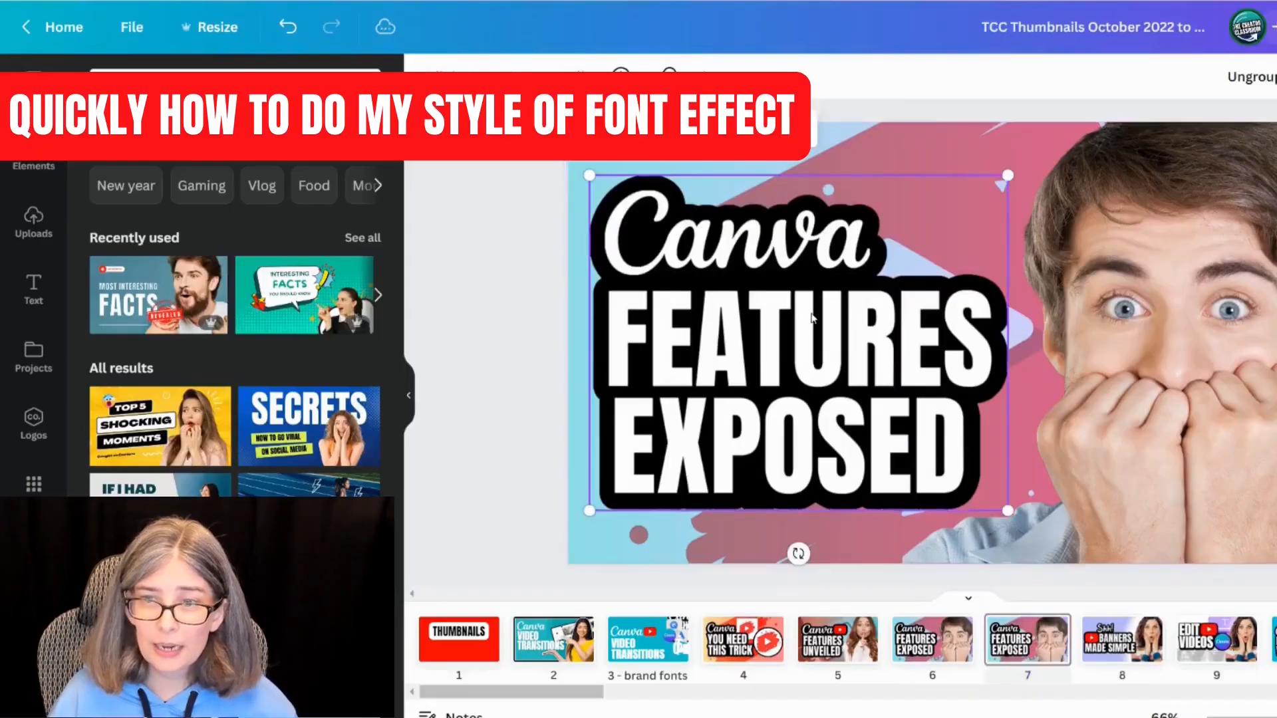
{"action": "key", "text": "Delete"}
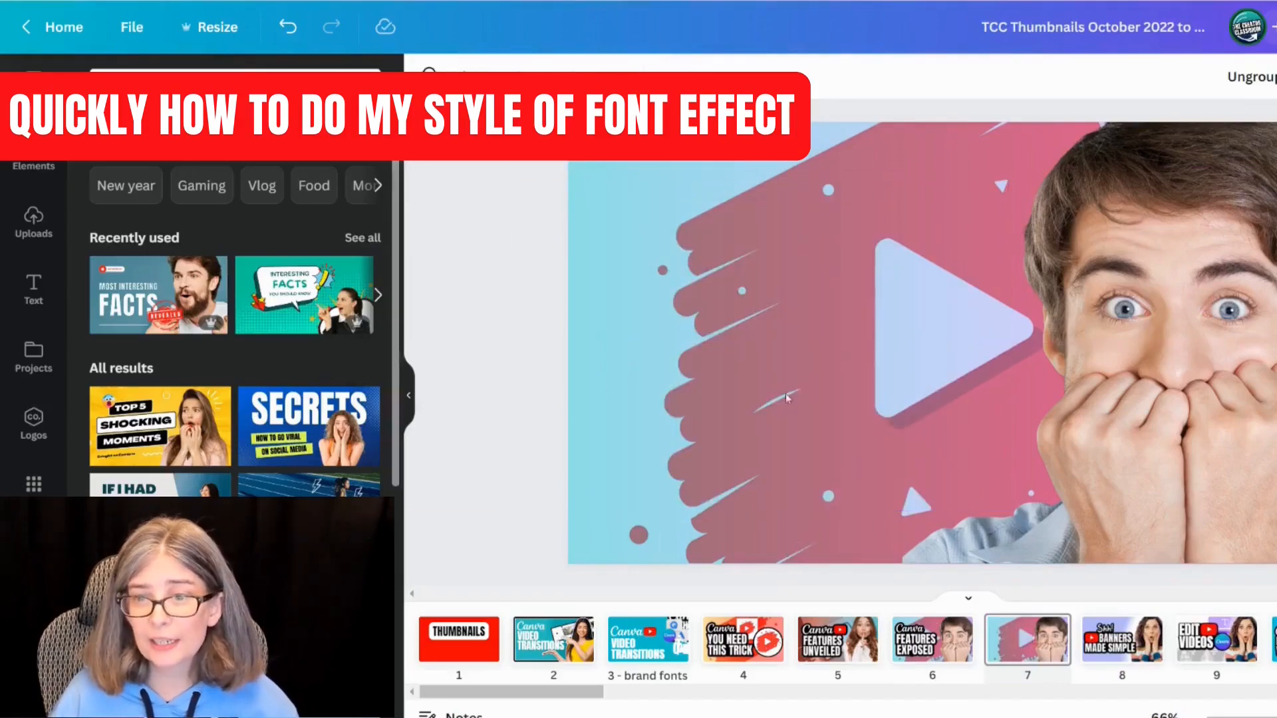
{"action": "left_click_drag", "start_coordinate": [1028, 653], "coordinate": [626, 658]}
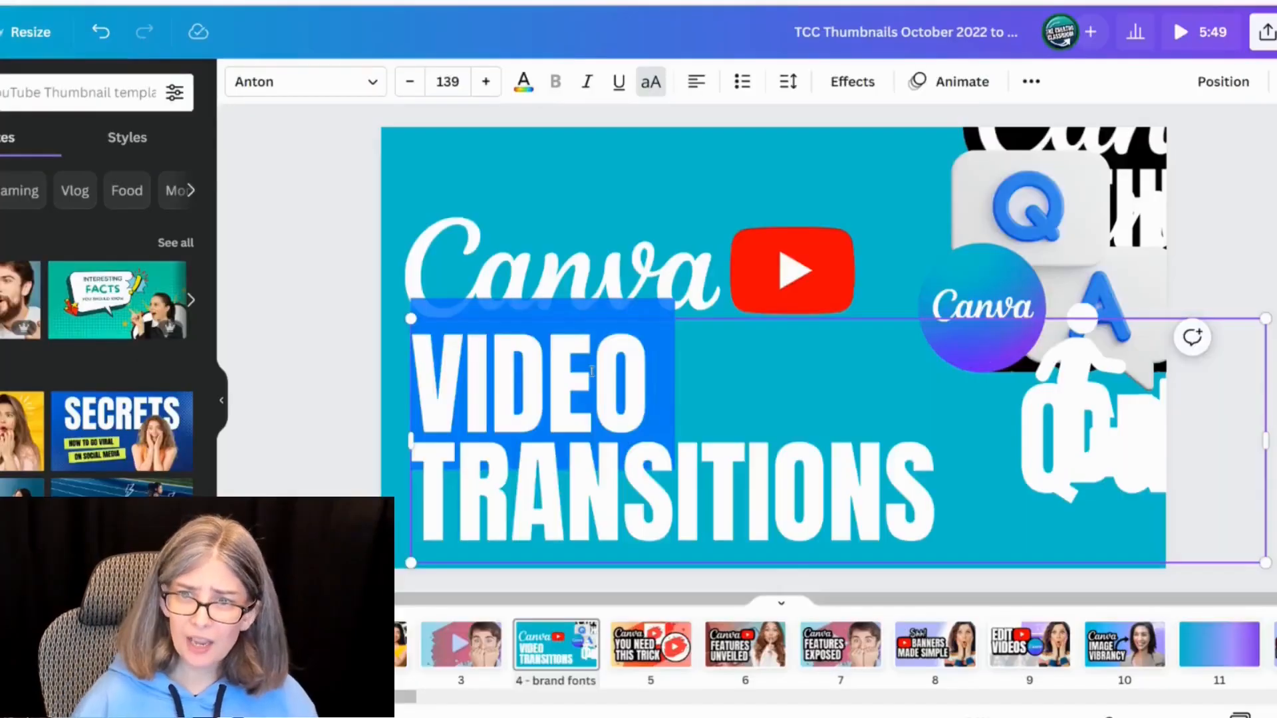
Step: Rewrite the page 4 headline as CONNECTION PROBLEMS? on two lines
{"action": "type", "text": "HASTRANSITION"}
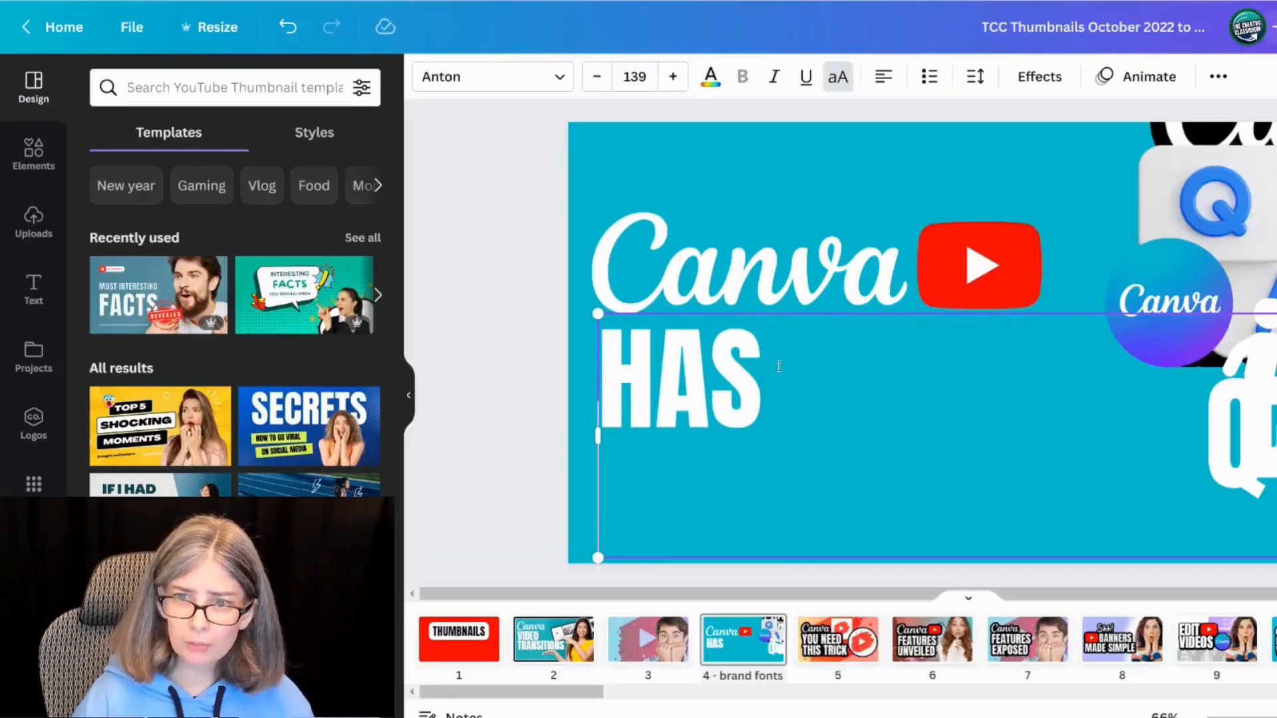
{"action": "type", "text": "PROBLEMS?"}
{"action": "left_click_drag", "start_coordinate": [747, 270], "coordinate": [621, 364]}
{"action": "left_click_drag", "start_coordinate": [808, 359], "coordinate": [841, 362]}
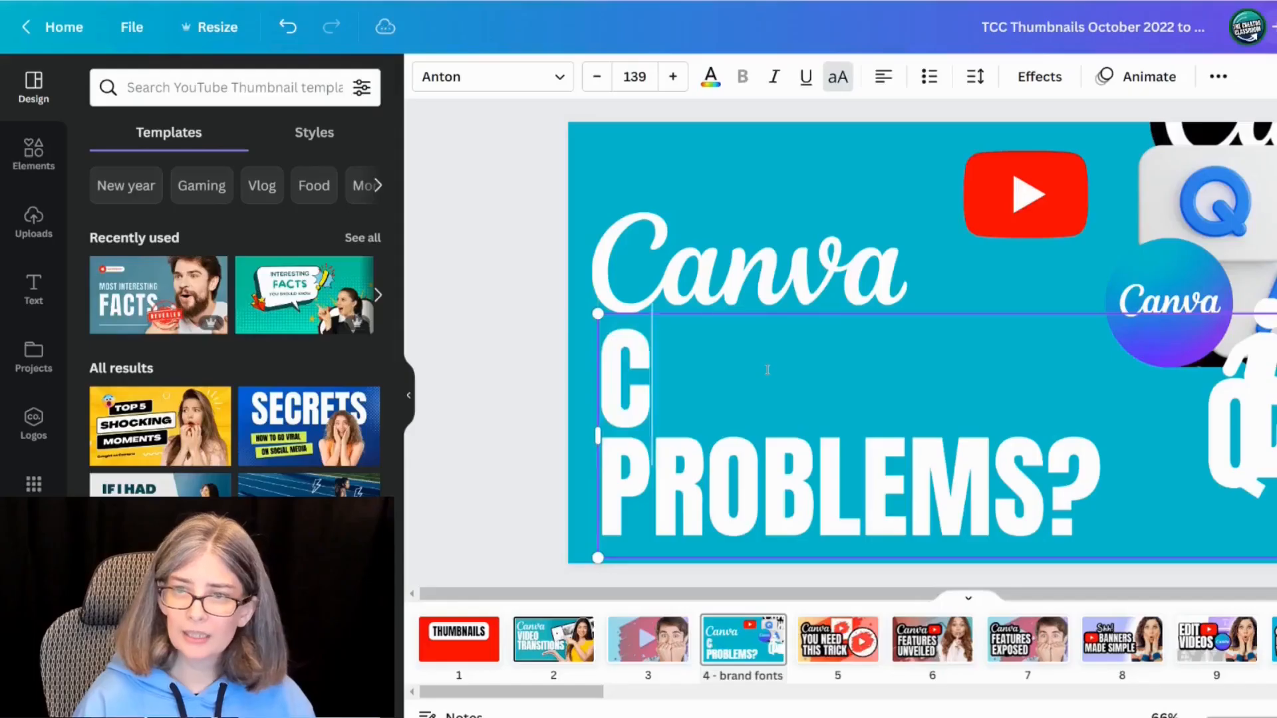
{"action": "type", "text": "ONNECTION"}
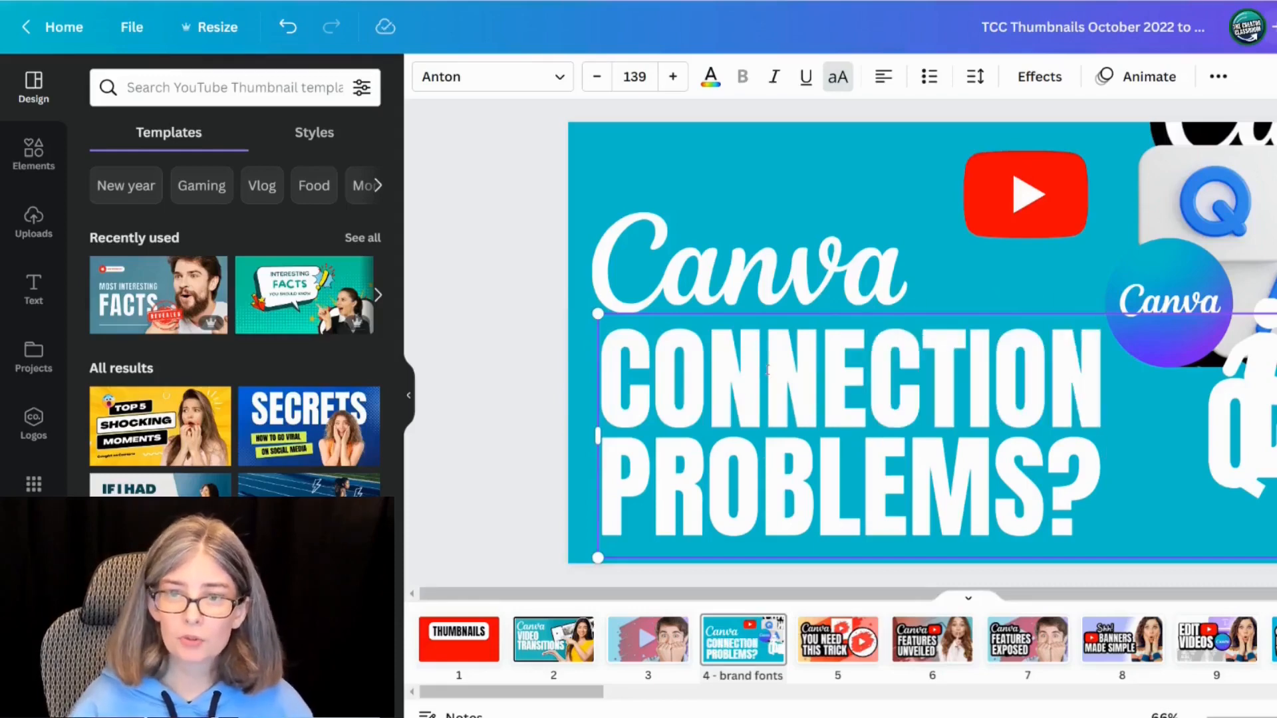
Step: Select the Canva and CONNECTION PROBLEMS? text together and download the selection as a PNG
{"action": "left_click_drag", "start_coordinate": [601, 144], "coordinate": [692, 523]}
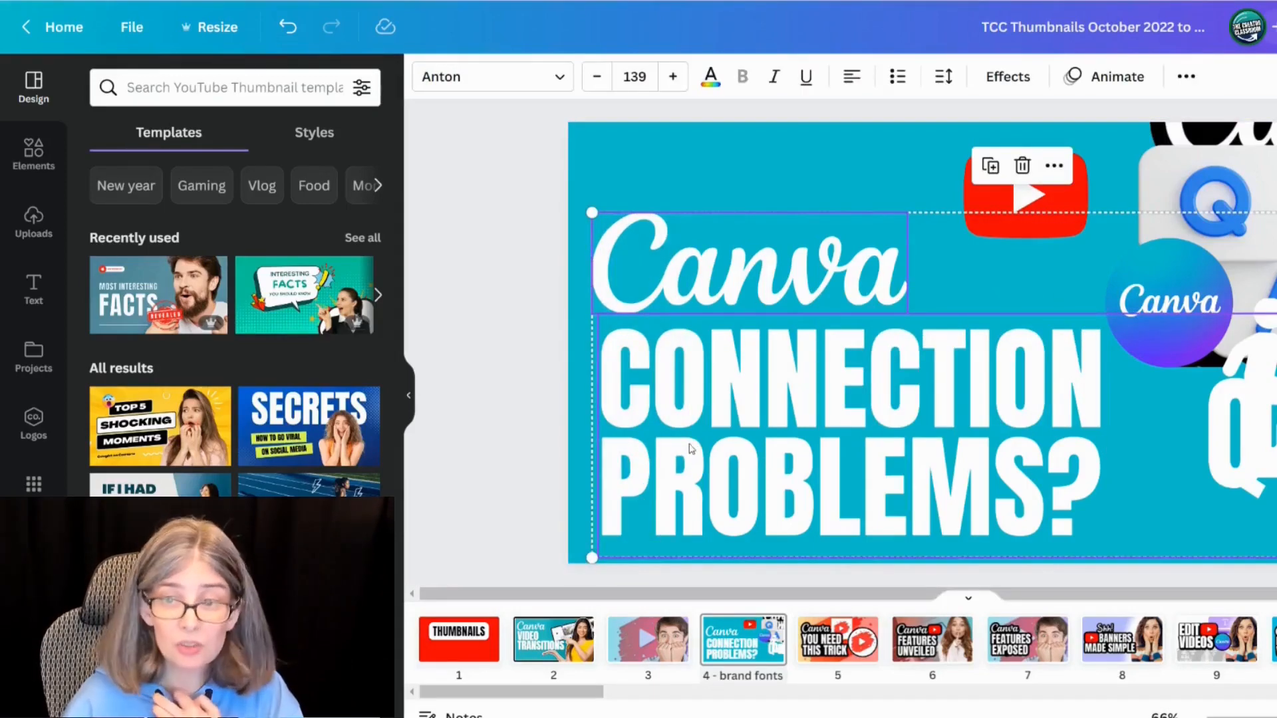
{"action": "right_click", "coordinate": [692, 450]}
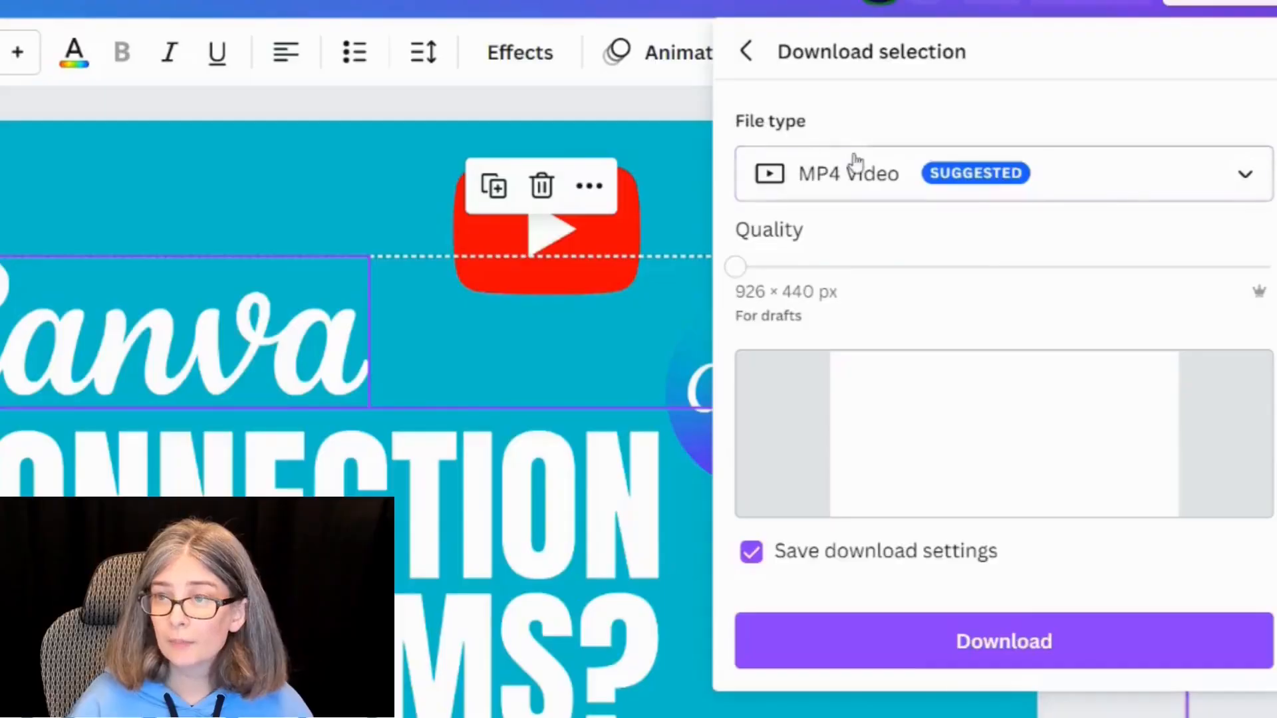
{"action": "left_click", "coordinate": [853, 174]}
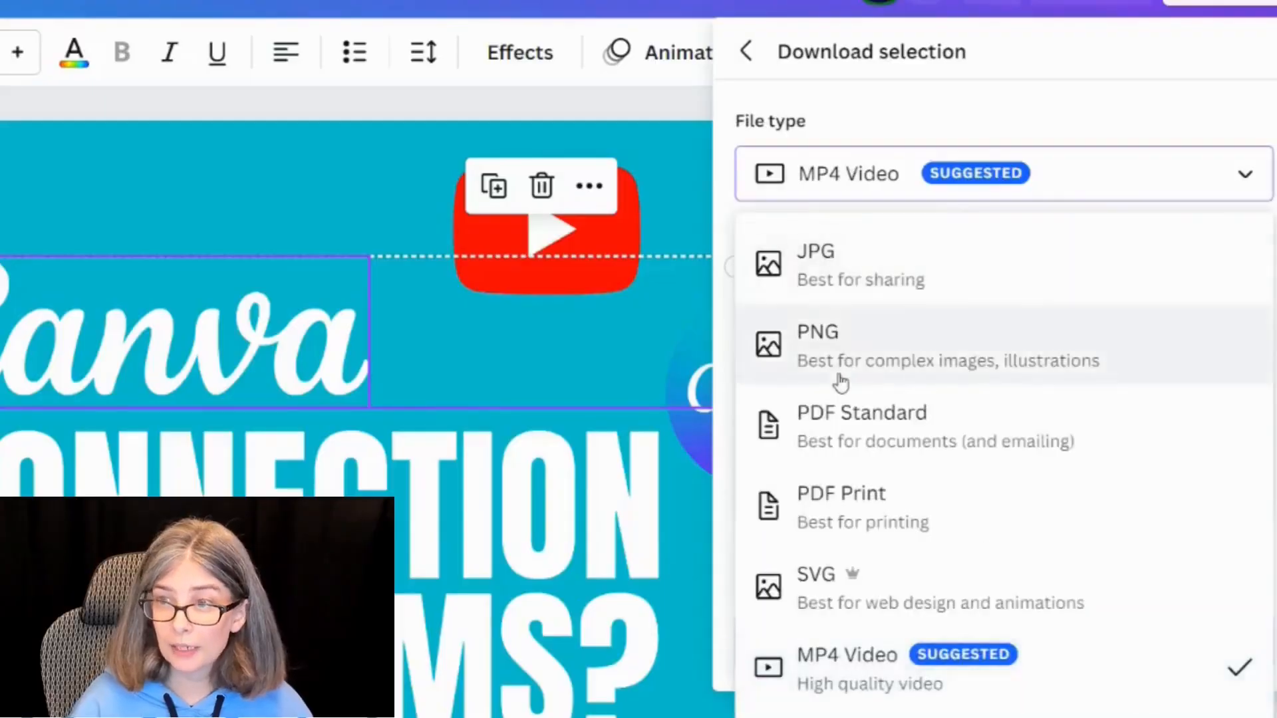
{"action": "left_click", "coordinate": [841, 382]}
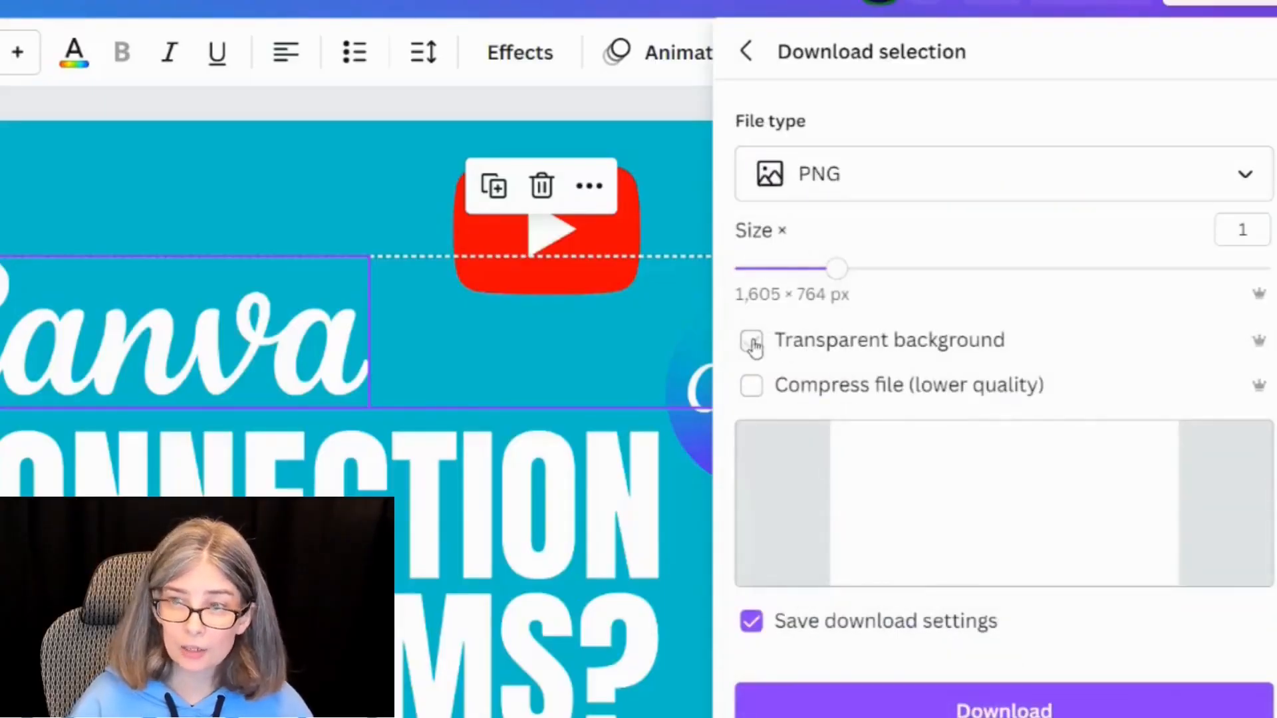
{"action": "left_click", "coordinate": [918, 709]}
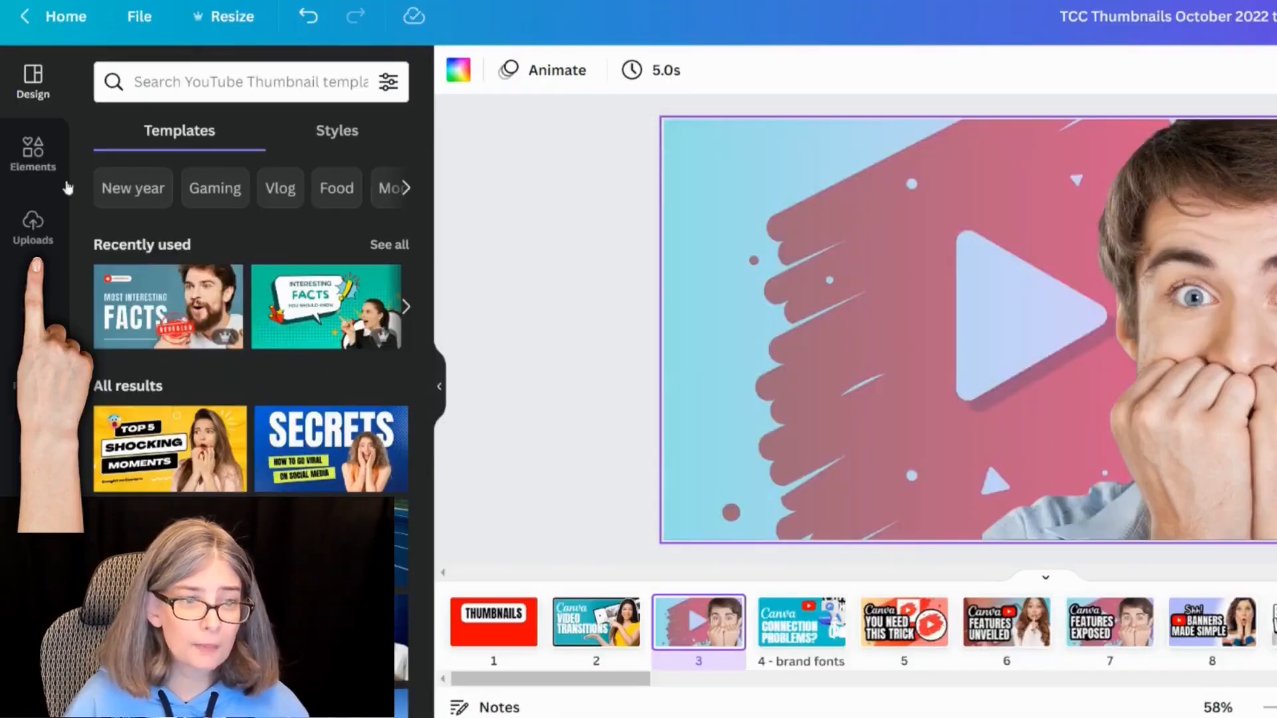
Step: Insert the downloaded text image from uploads onto the third page and position it over the photo
{"action": "left_click", "coordinate": [32, 226]}
{"action": "left_click", "coordinate": [231, 131]}
{"action": "key", "text": "Escape"}
{"action": "left_click", "coordinate": [170, 286]}
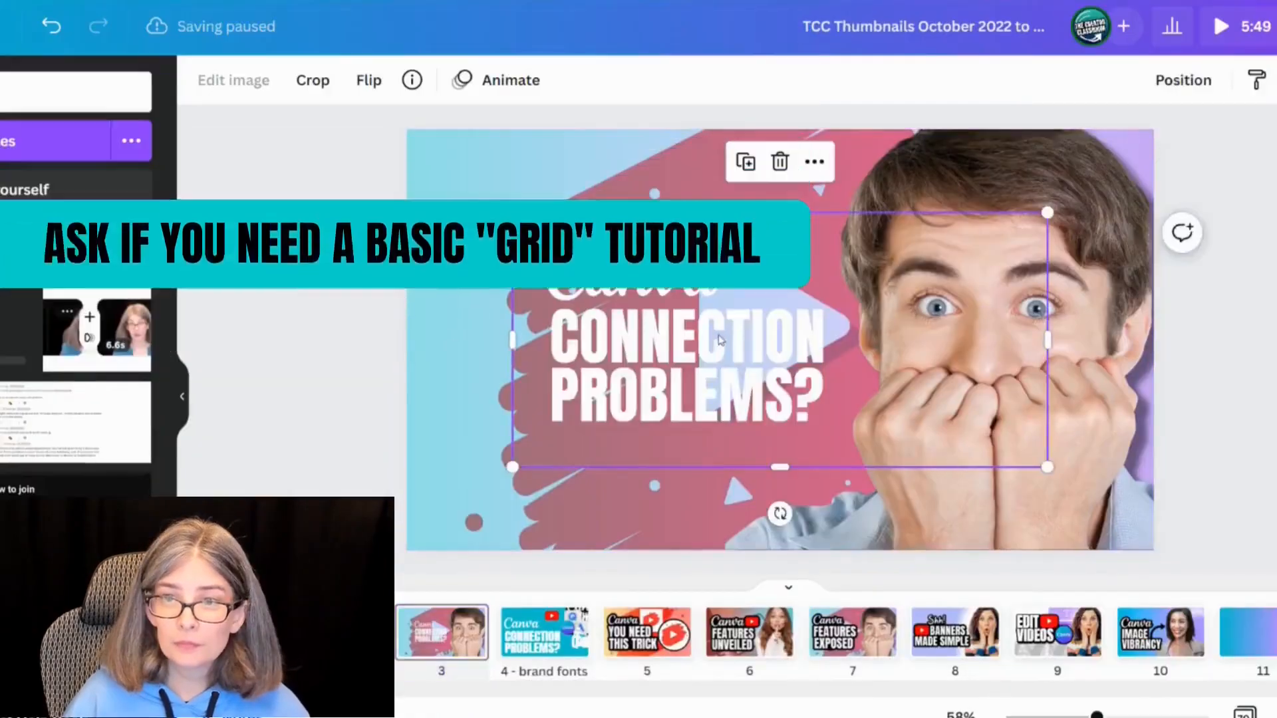
{"action": "mouse_move", "coordinate": [693, 361]}
{"action": "left_mouse_down"}
{"action": "mouse_move", "coordinate": [655, 359]}
{"action": "mouse_move", "coordinate": [656, 381]}
{"action": "mouse_move", "coordinate": [863, 425]}
{"action": "left_mouse_up"}
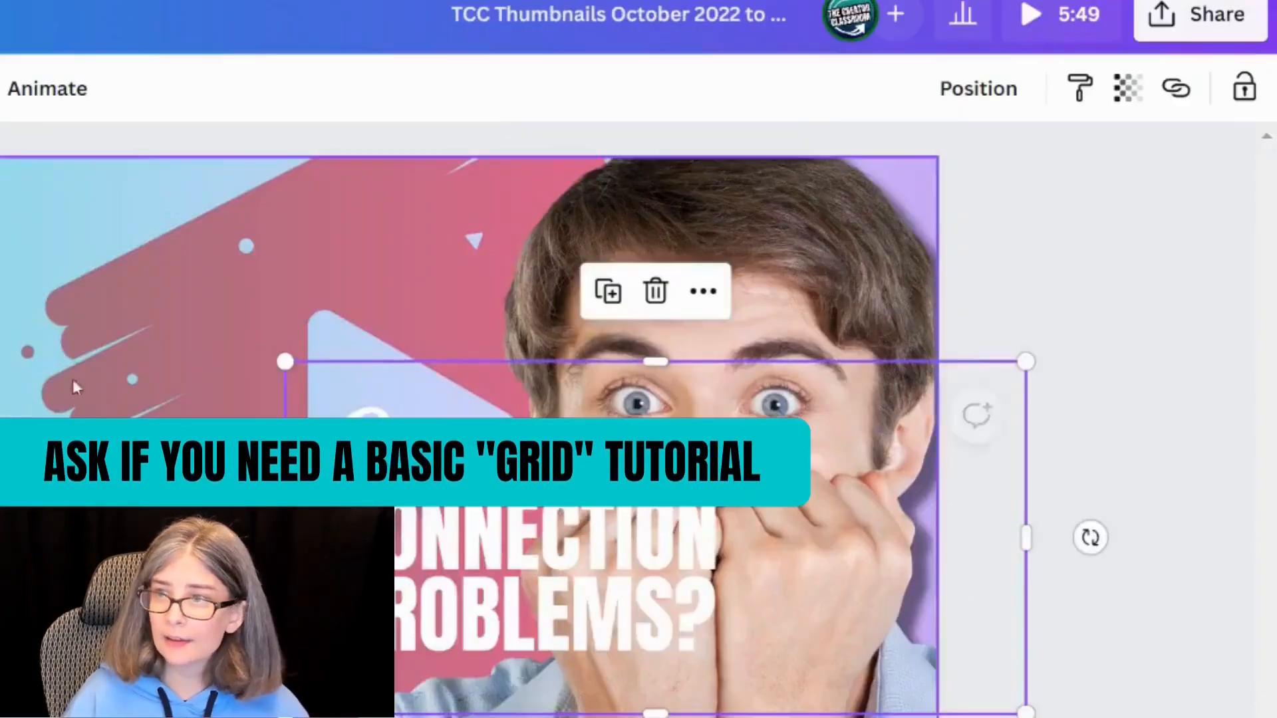
Step: Lock the background photo on the third page
{"action": "left_click", "coordinate": [550, 317]}
{"action": "left_click", "coordinate": [1245, 91]}
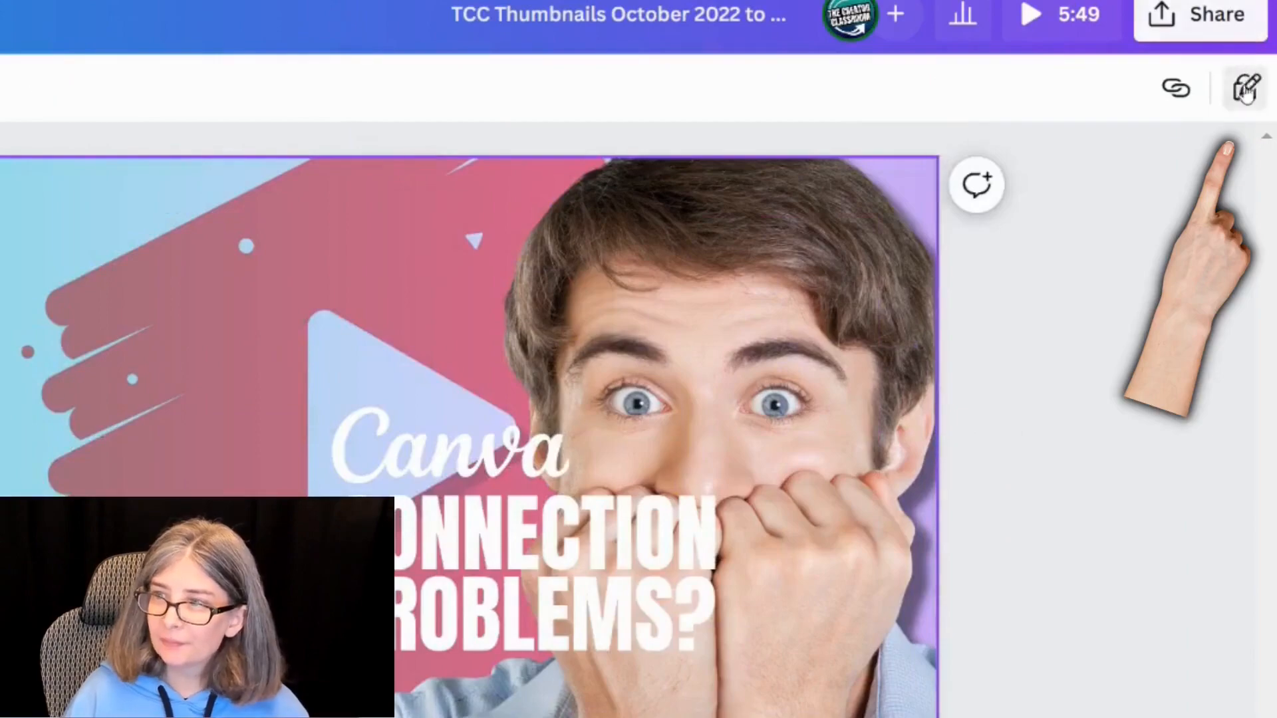
{"action": "left_click", "coordinate": [1246, 91]}
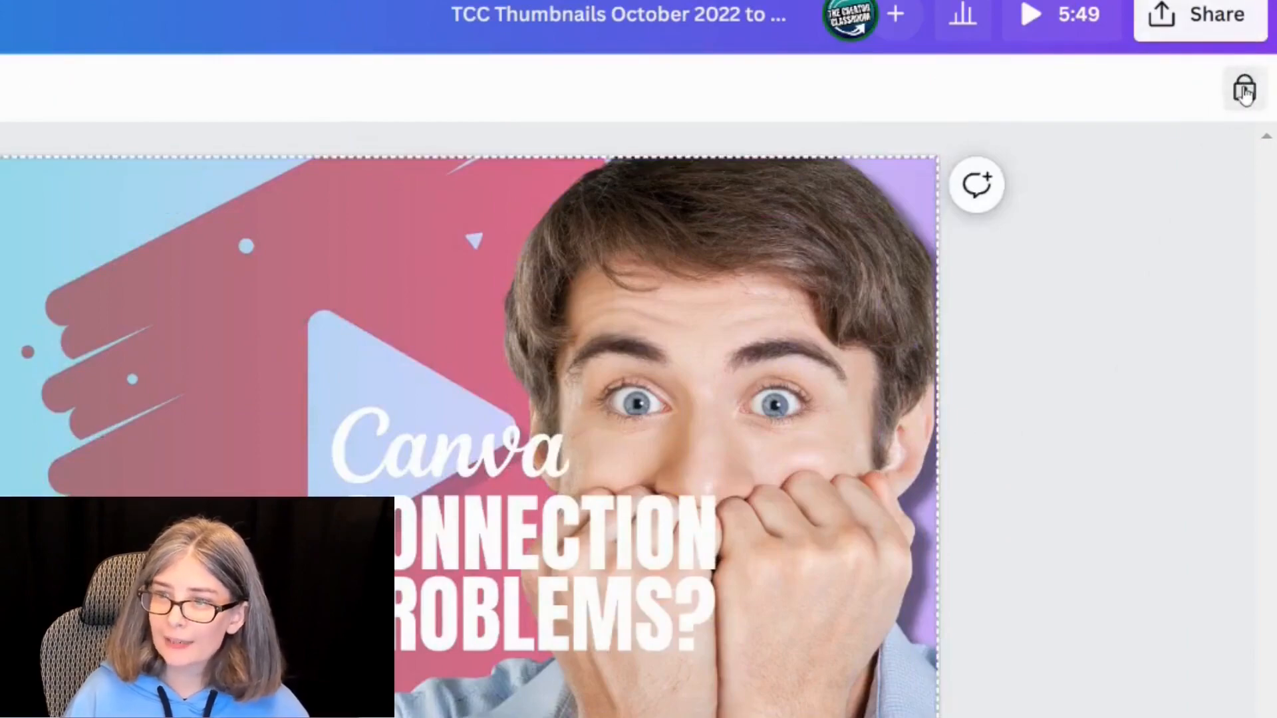
Step: Move the text image higher over the photo and apply the Glow shadow effect to it
{"action": "left_click_drag", "start_coordinate": [537, 518], "coordinate": [611, 363]}
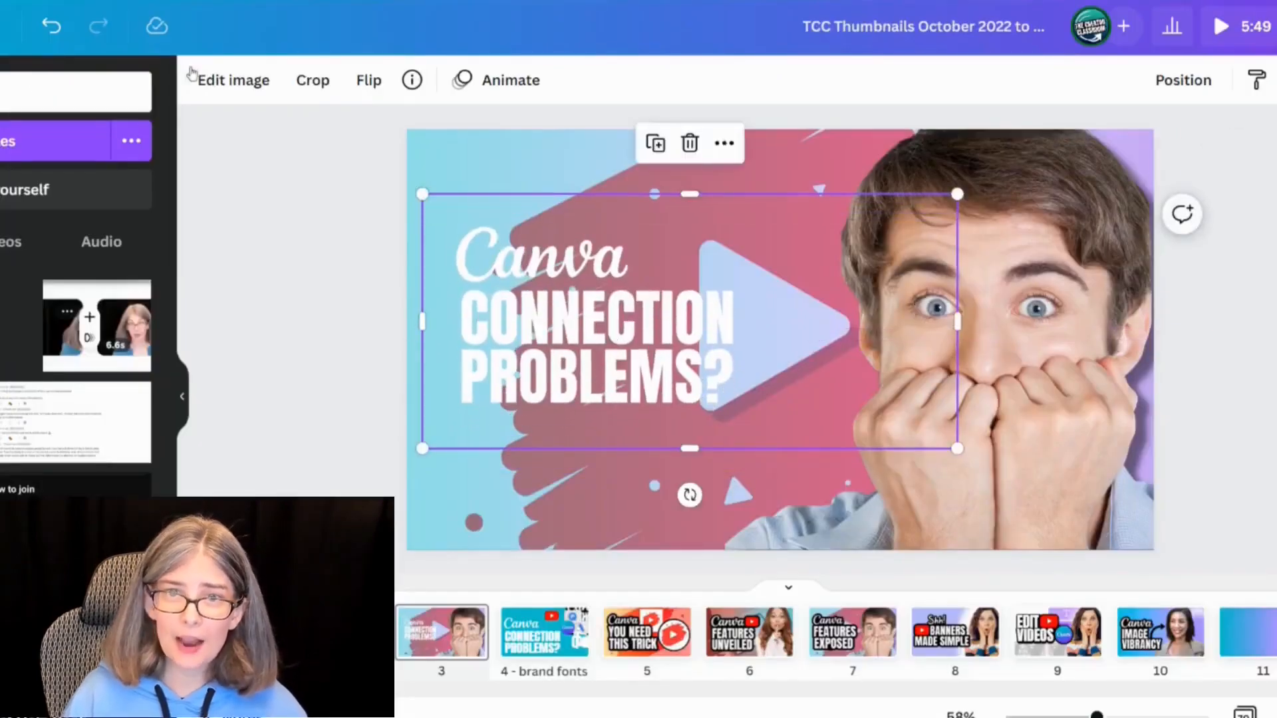
{"action": "left_click", "coordinate": [243, 85]}
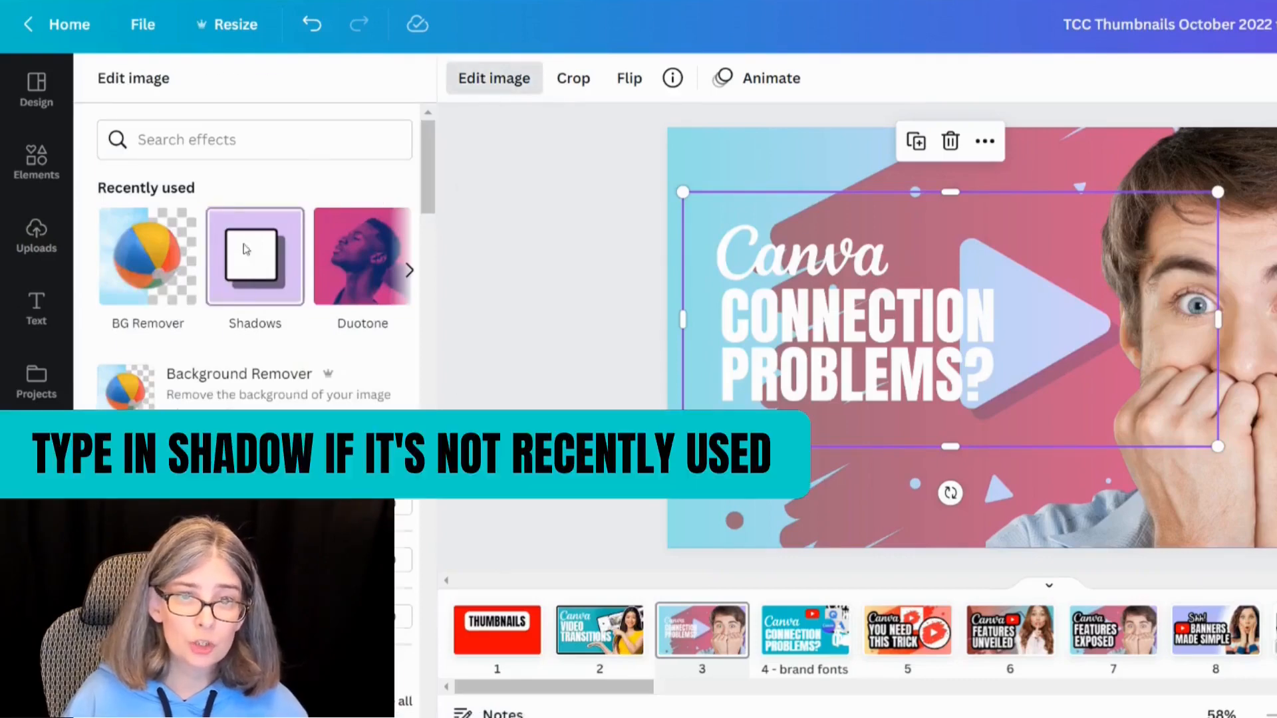
{"action": "left_click", "coordinate": [276, 253]}
{"action": "left_click", "coordinate": [265, 185]}
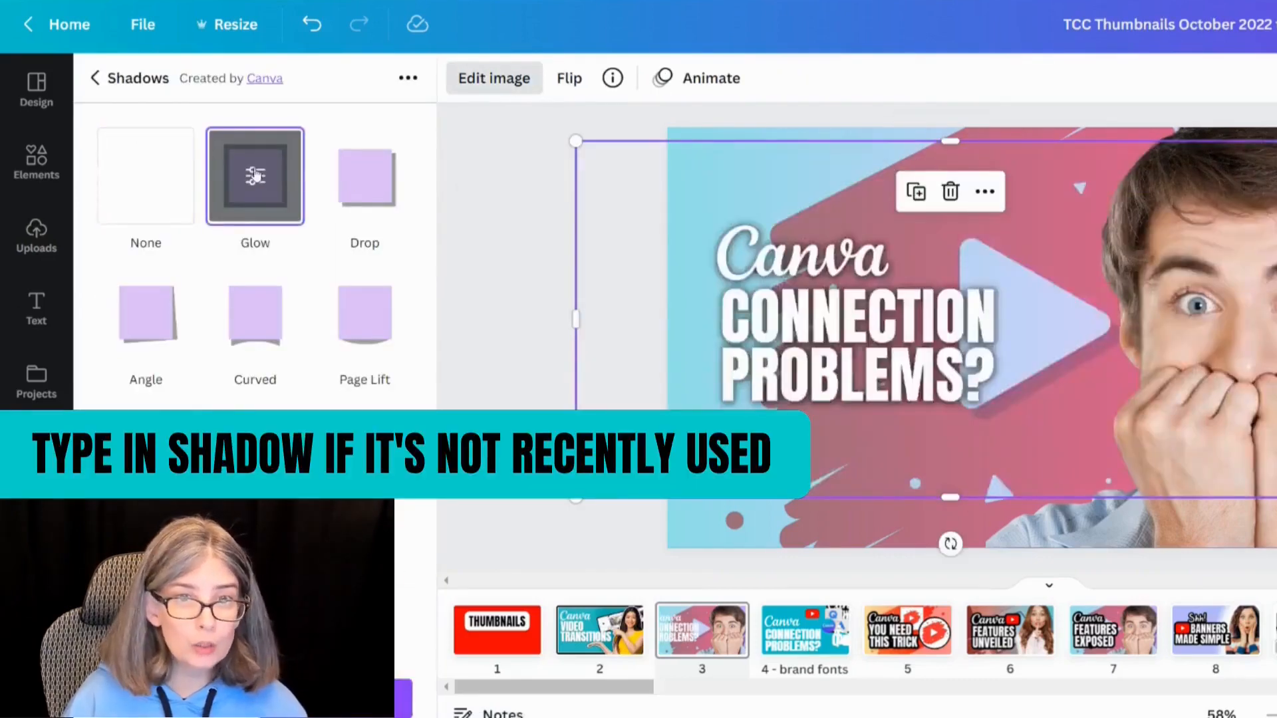
{"action": "left_click", "coordinate": [257, 176]}
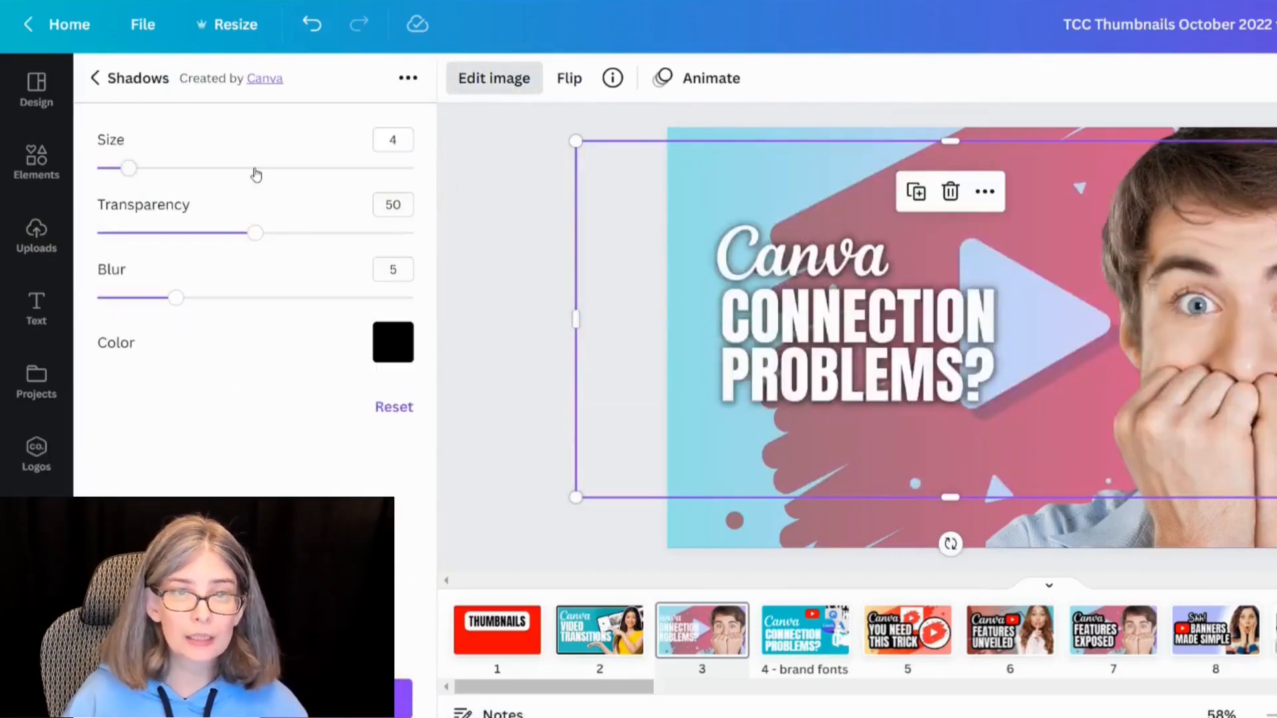
Step: Set the glow size to 15, transparency to 100 and blur to 0
{"action": "left_click", "coordinate": [389, 139]}
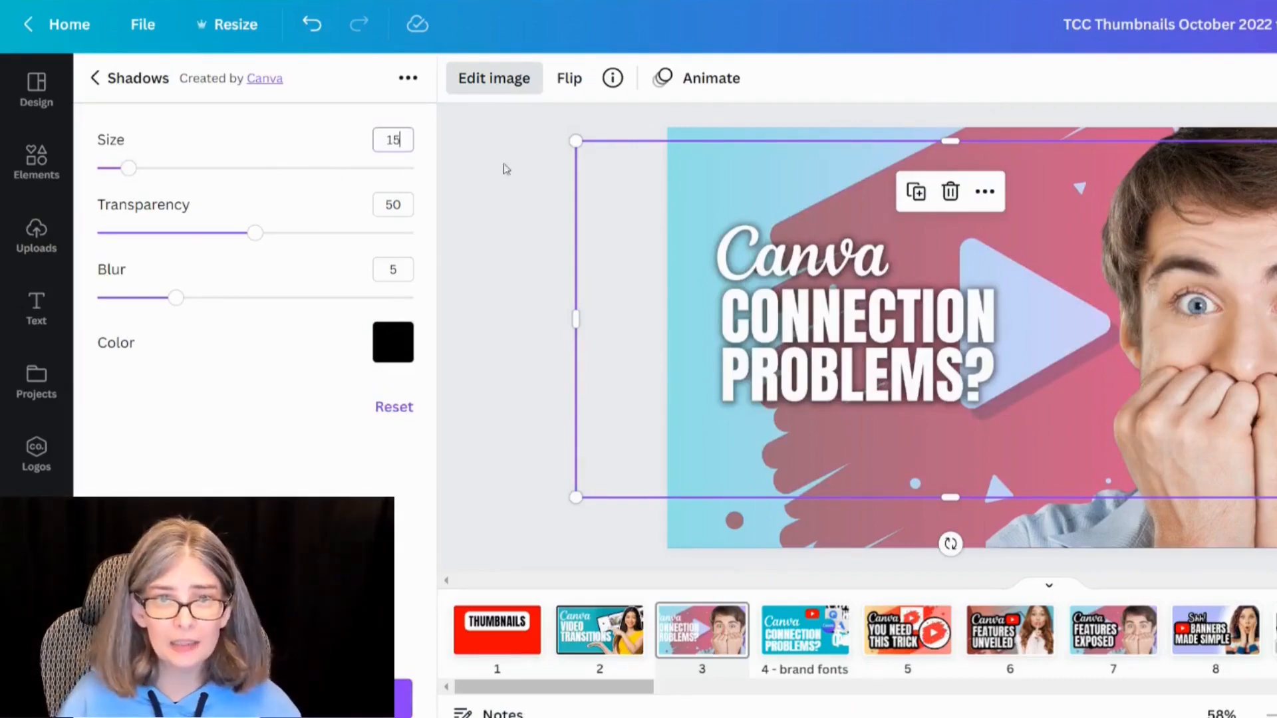
{"action": "left_click", "coordinate": [376, 214]}
{"action": "type", "text": "100"}
{"action": "key", "text": "Return"}
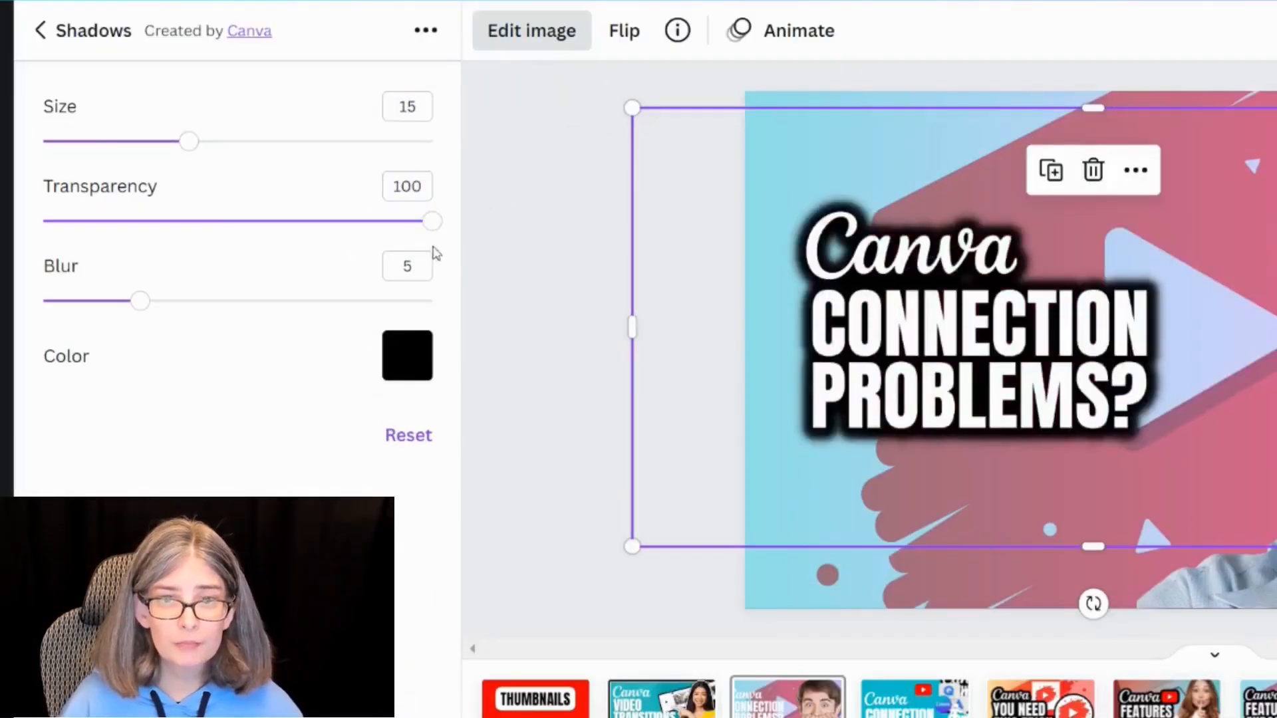
{"action": "left_click", "coordinate": [414, 266]}
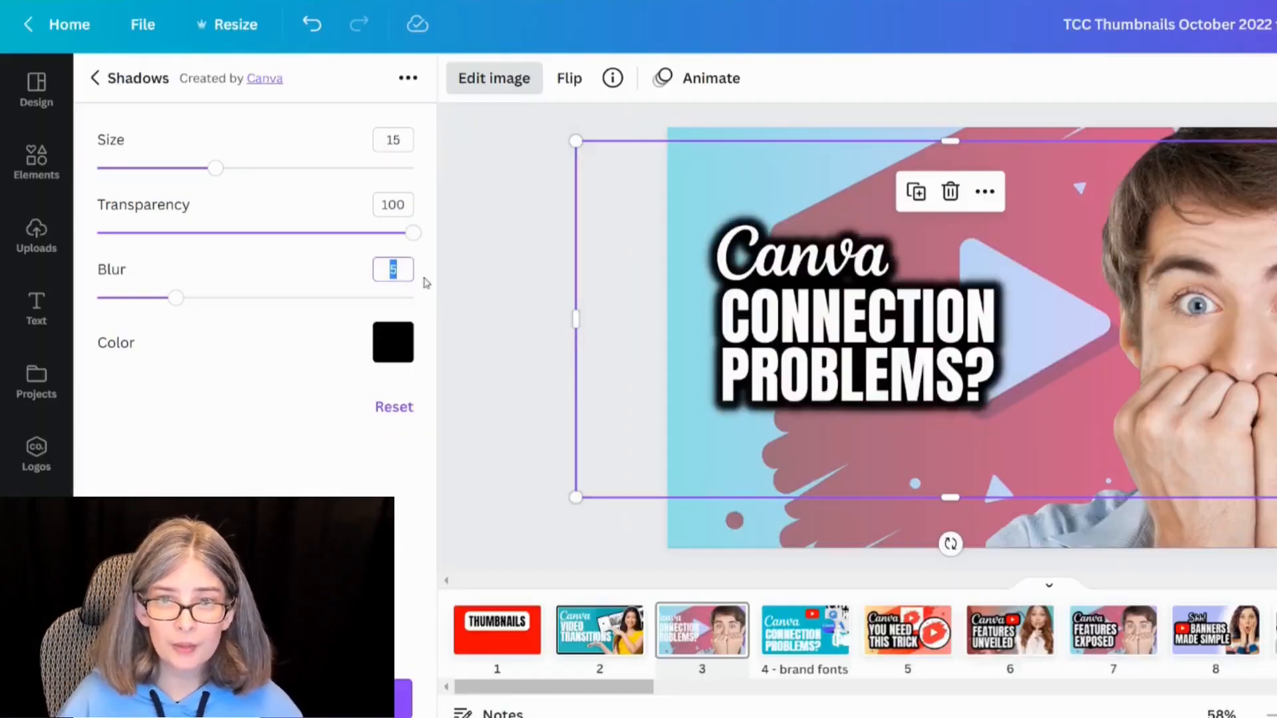
{"action": "type", "text": "0"}
{"action": "key", "text": "Return"}
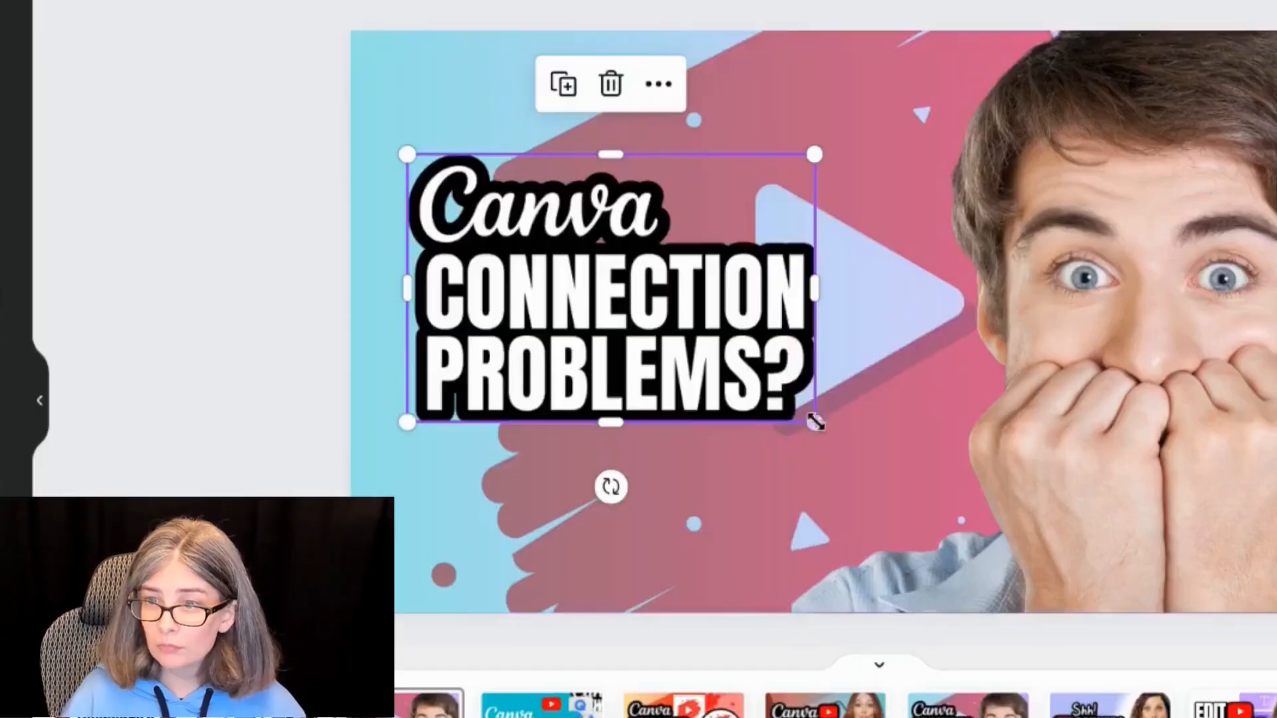
Step: Enlarge the text image and reposition it over the left side of the photo
{"action": "left_click_drag", "start_coordinate": [813, 423], "coordinate": [952, 607]}
{"action": "left_click_drag", "start_coordinate": [632, 402], "coordinate": [602, 367]}
{"action": "left_click", "coordinate": [268, 320]}
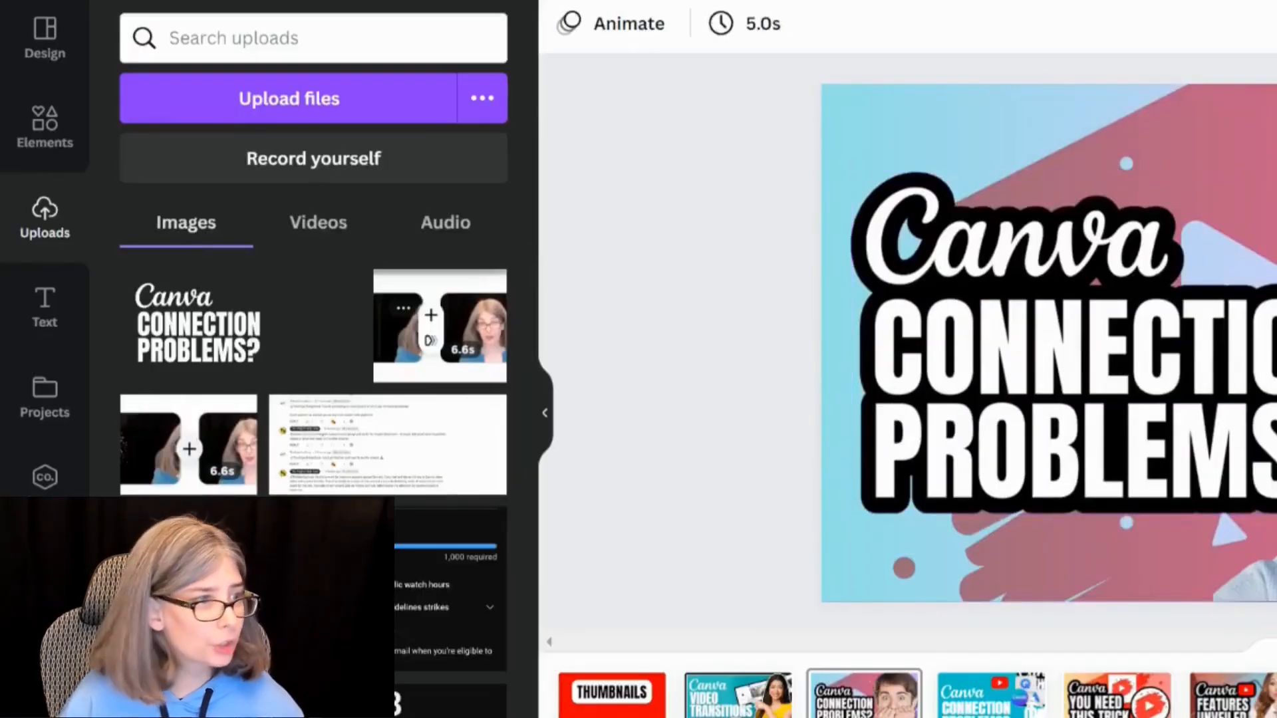
Step: Open the Draw (Beta) app and paint black Marker strokes at size 61 to fill gaps in the text outline
{"action": "left_click", "coordinate": [44, 579]}
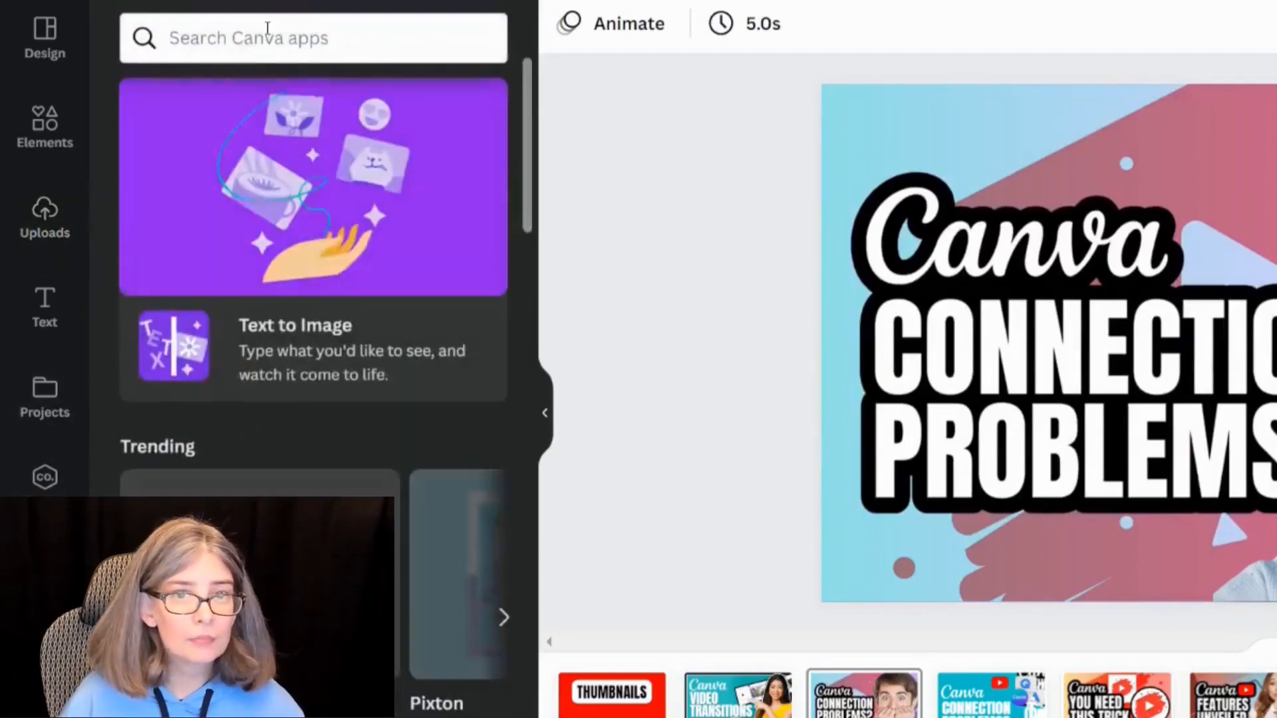
{"action": "type", "text": "draw"}
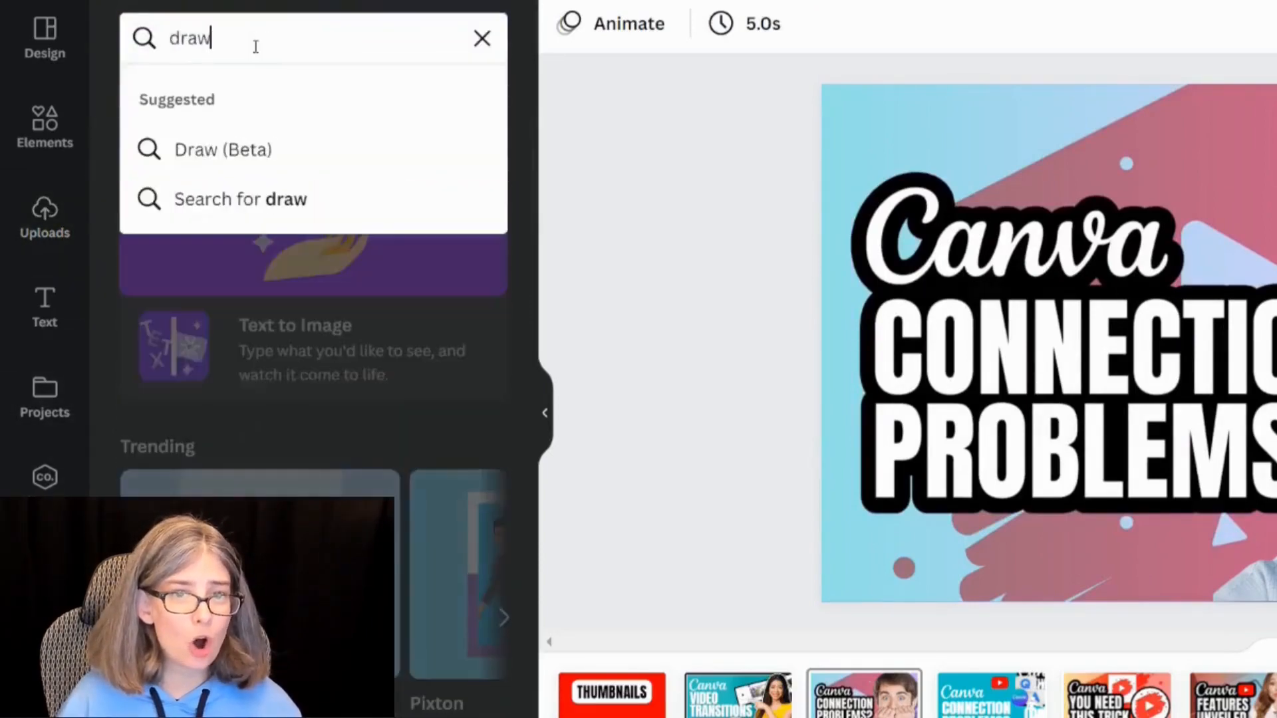
{"action": "left_click", "coordinate": [248, 146]}
{"action": "left_click", "coordinate": [158, 145]}
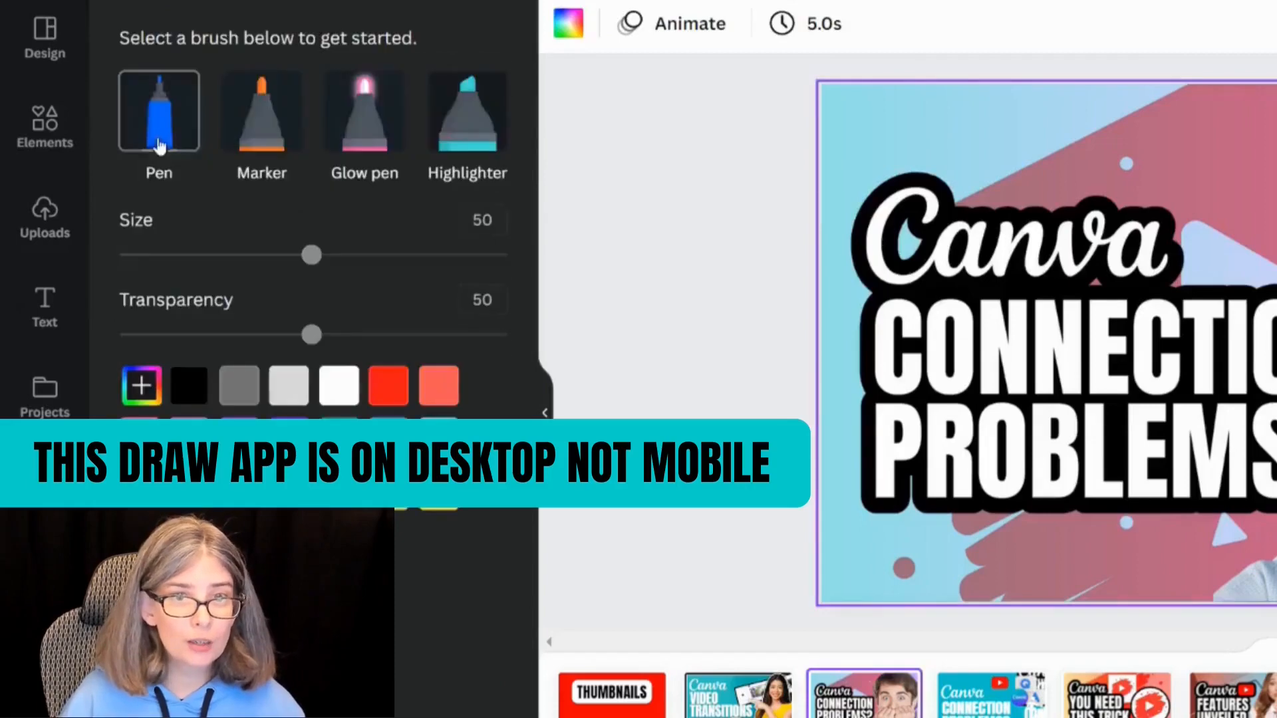
{"action": "left_click", "coordinate": [248, 146]}
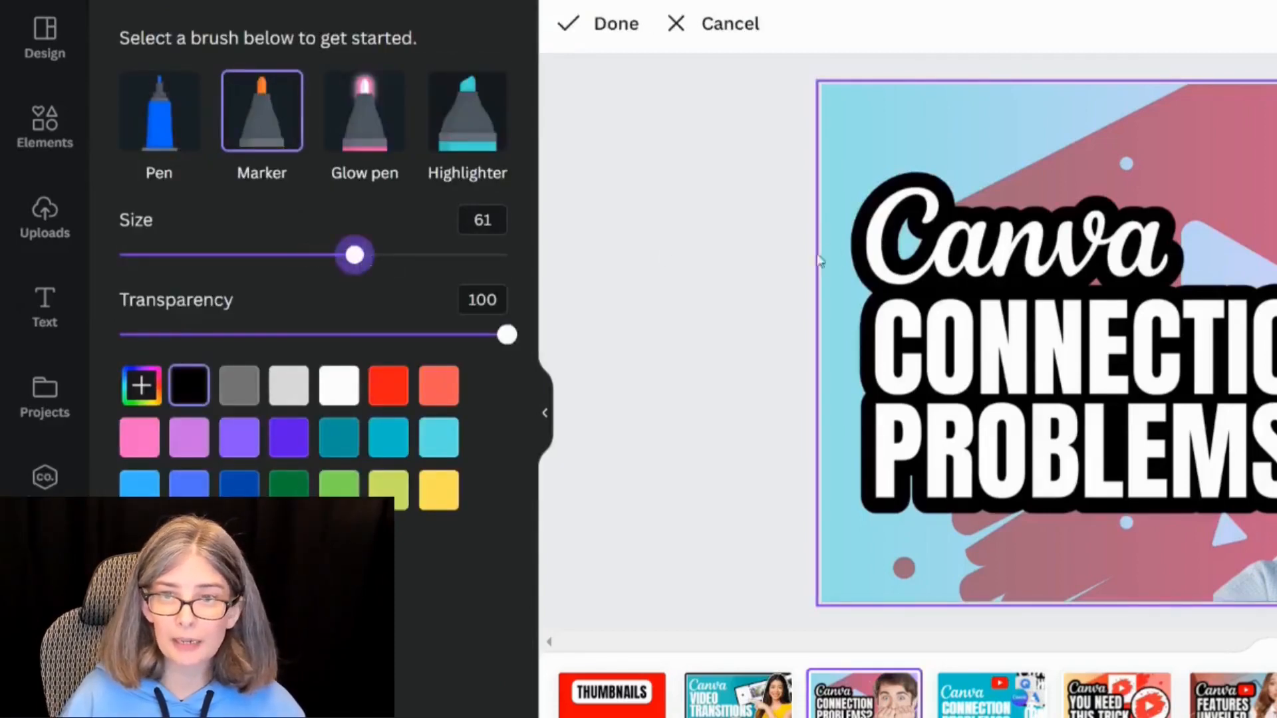
{"action": "left_click", "coordinate": [426, 257]}
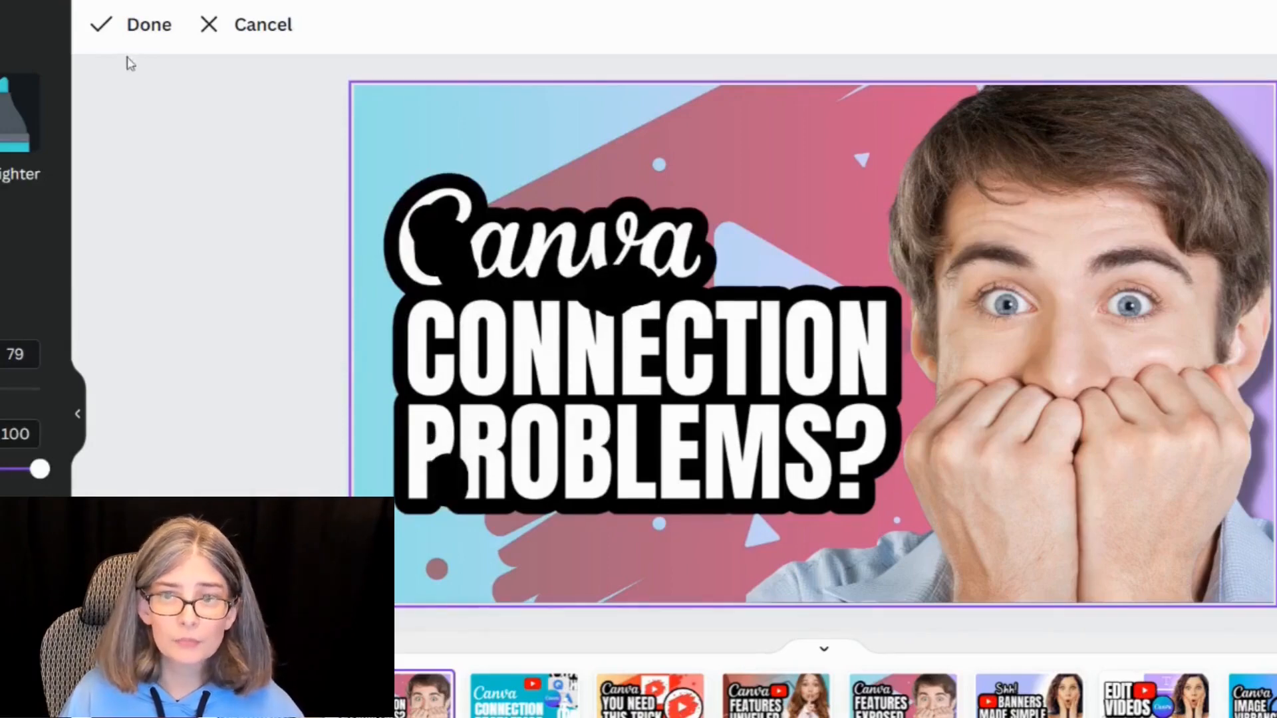
{"action": "left_click", "coordinate": [161, 26]}
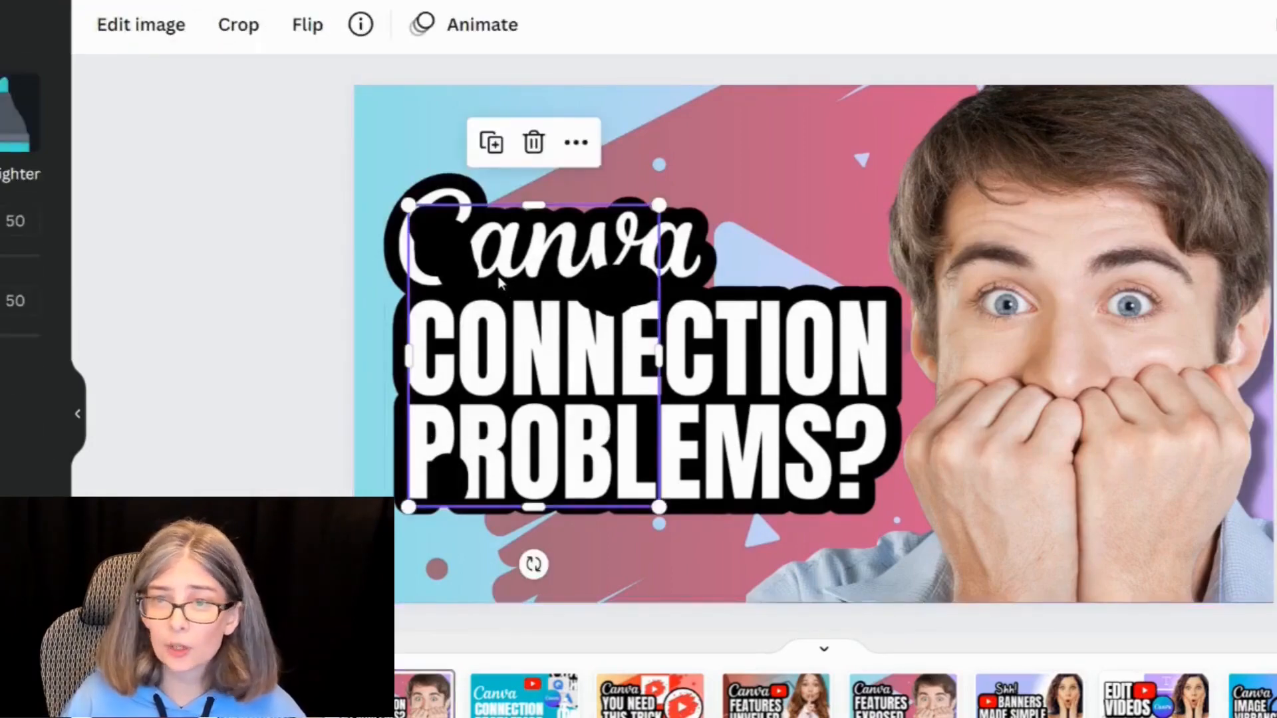
Step: Send the drawing behind the text image
{"action": "right_click", "coordinate": [498, 275]}
{"action": "left_click", "coordinate": [526, 353]}
{"action": "left_click", "coordinate": [290, 210]}
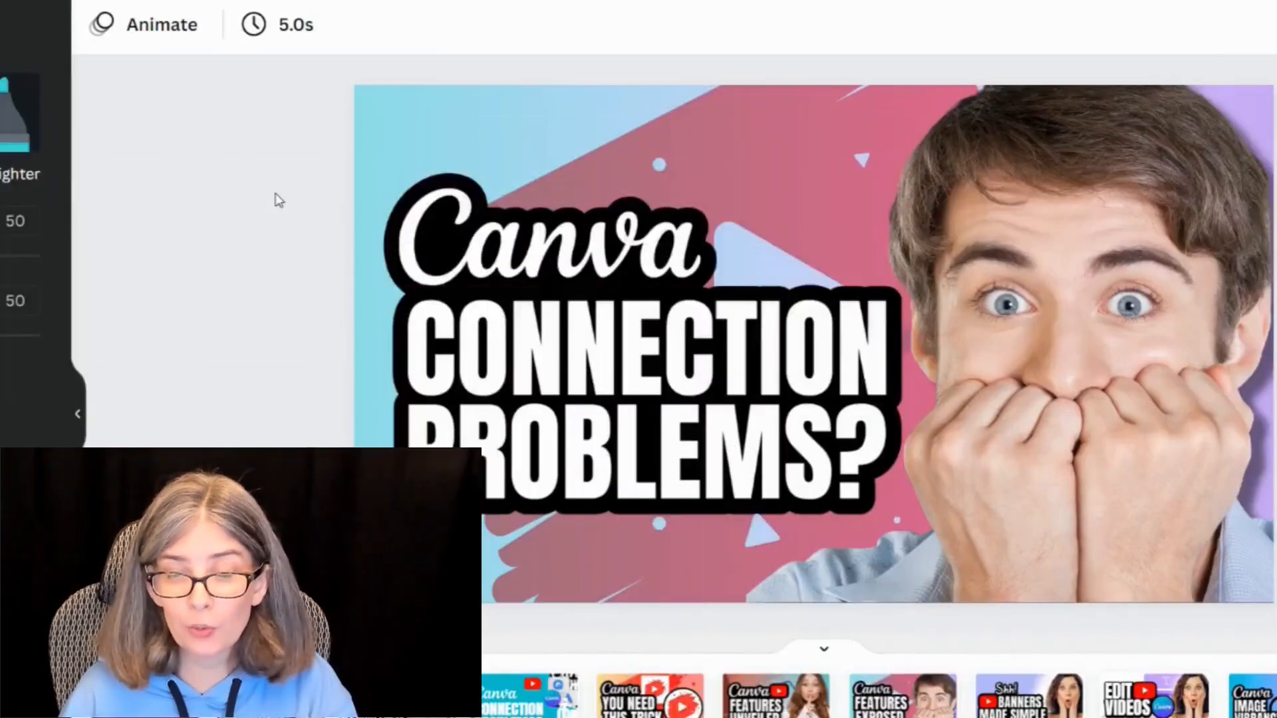
Step: Unlock the background photo and shift it to the right on the page
{"action": "left_click", "coordinate": [407, 125]}
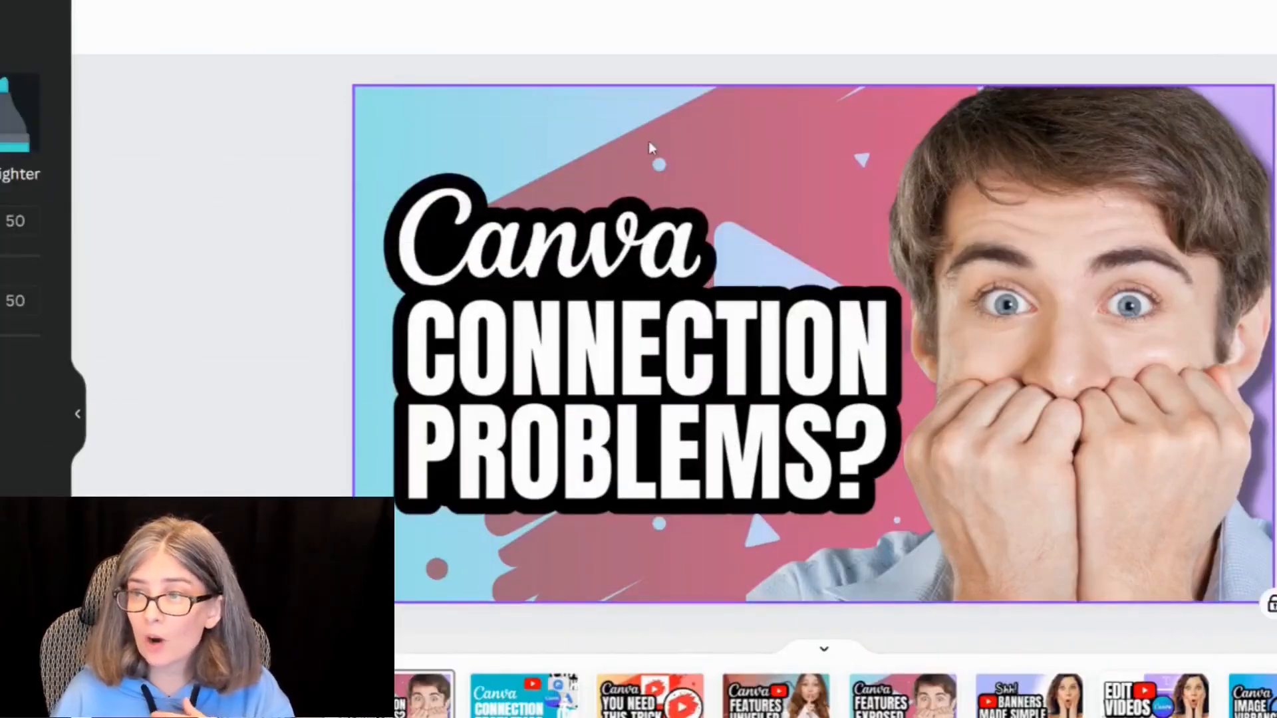
{"action": "left_click", "coordinate": [1176, 100]}
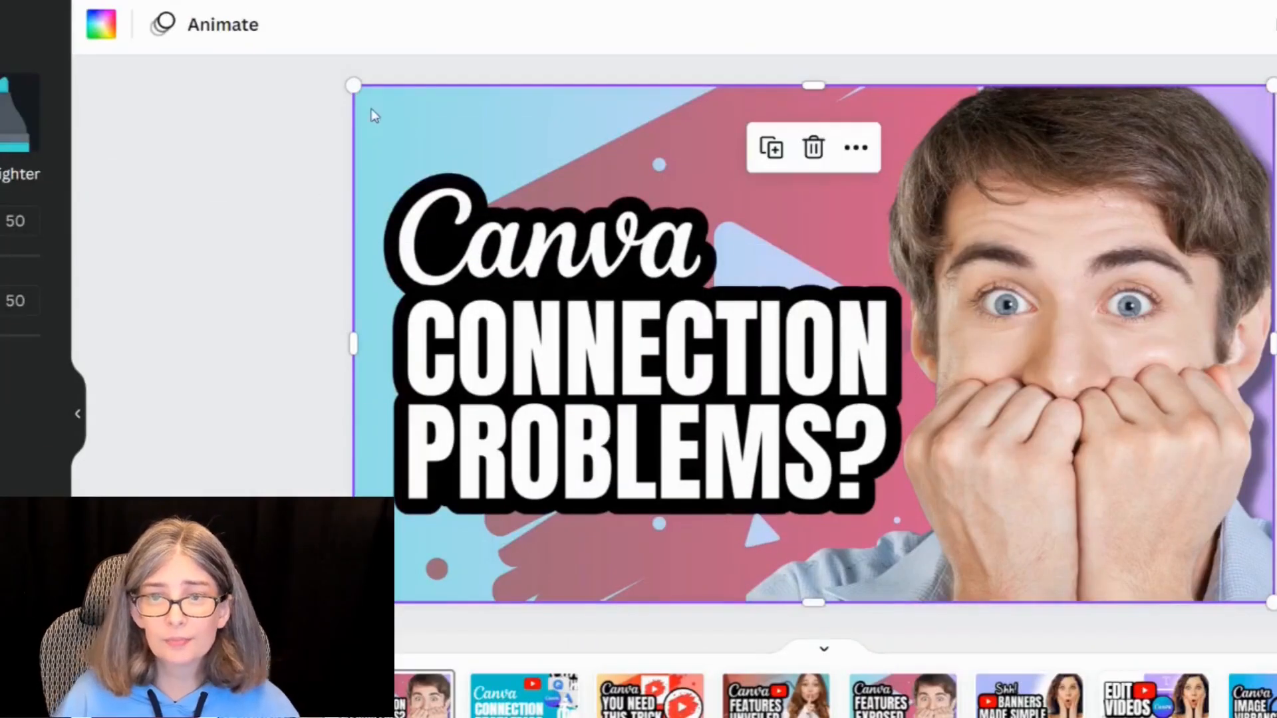
{"action": "left_click_drag", "start_coordinate": [384, 109], "coordinate": [510, 122]}
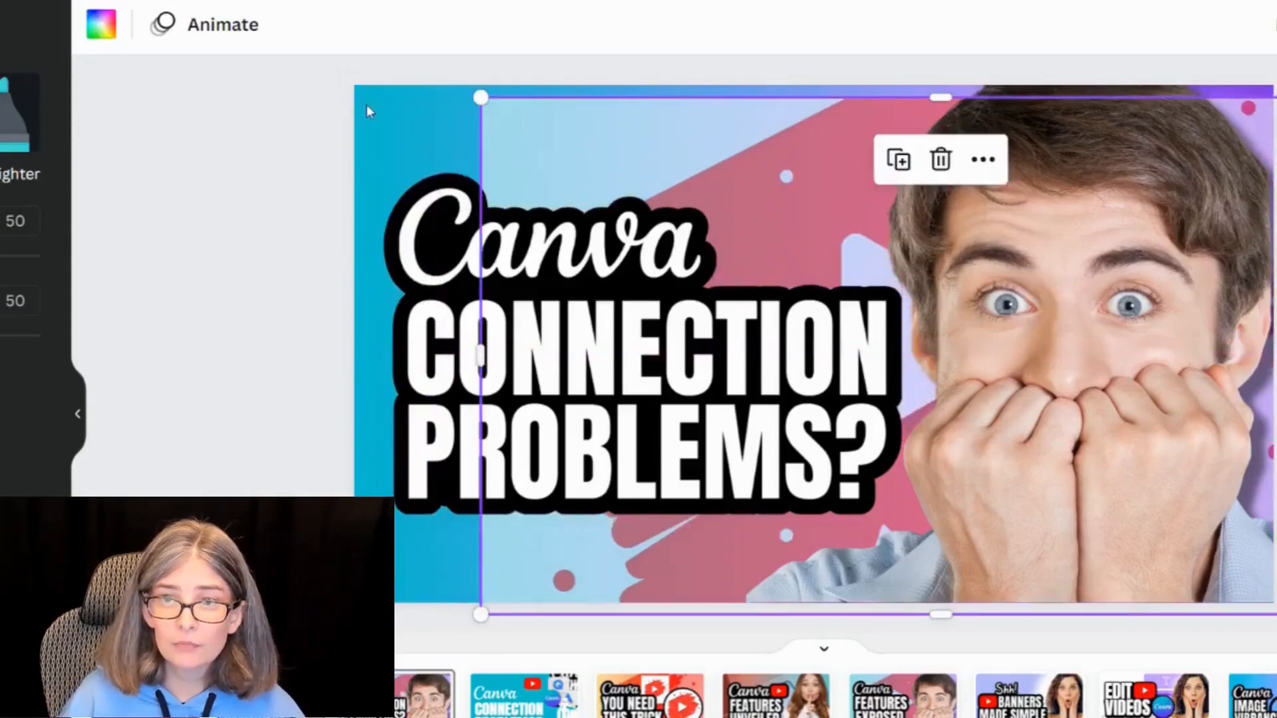
{"action": "left_click", "coordinate": [404, 119]}
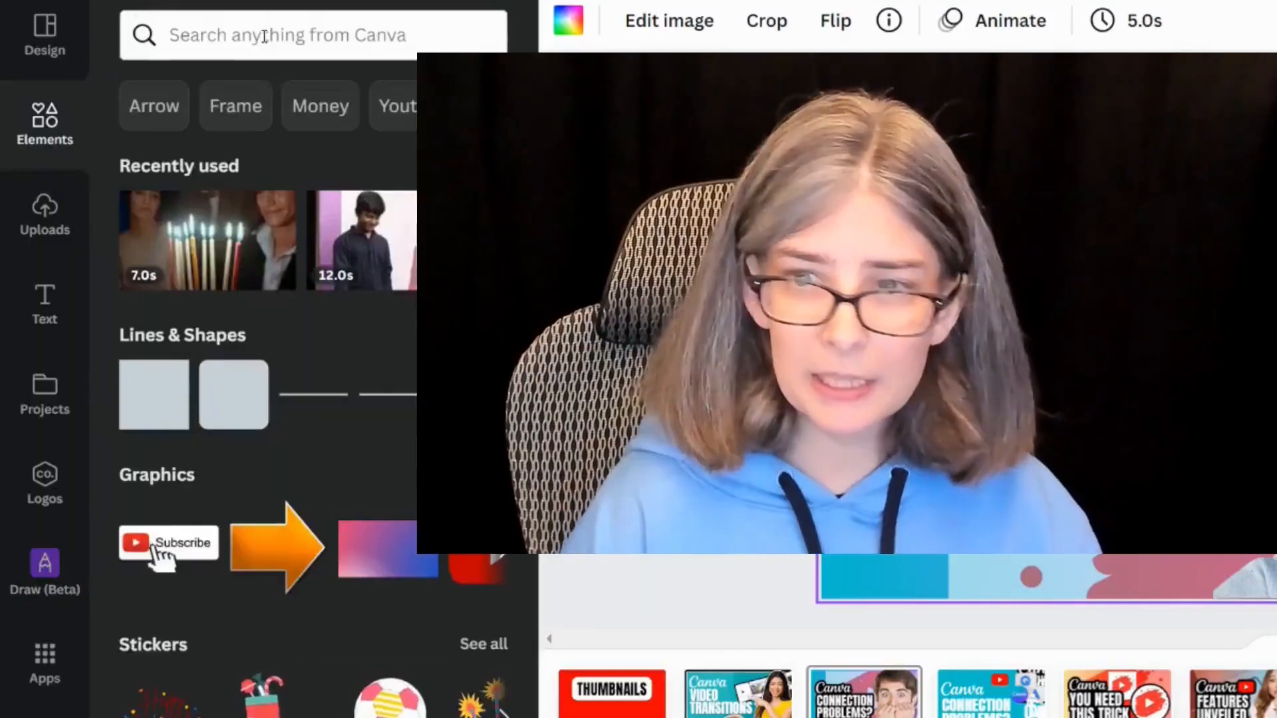
Step: Search elements for gradient photos and set a pink gradient photo as the page background
{"action": "left_click", "coordinate": [255, 27]}
{"action": "type", "text": "gradient"}
{"action": "key", "text": "Return"}
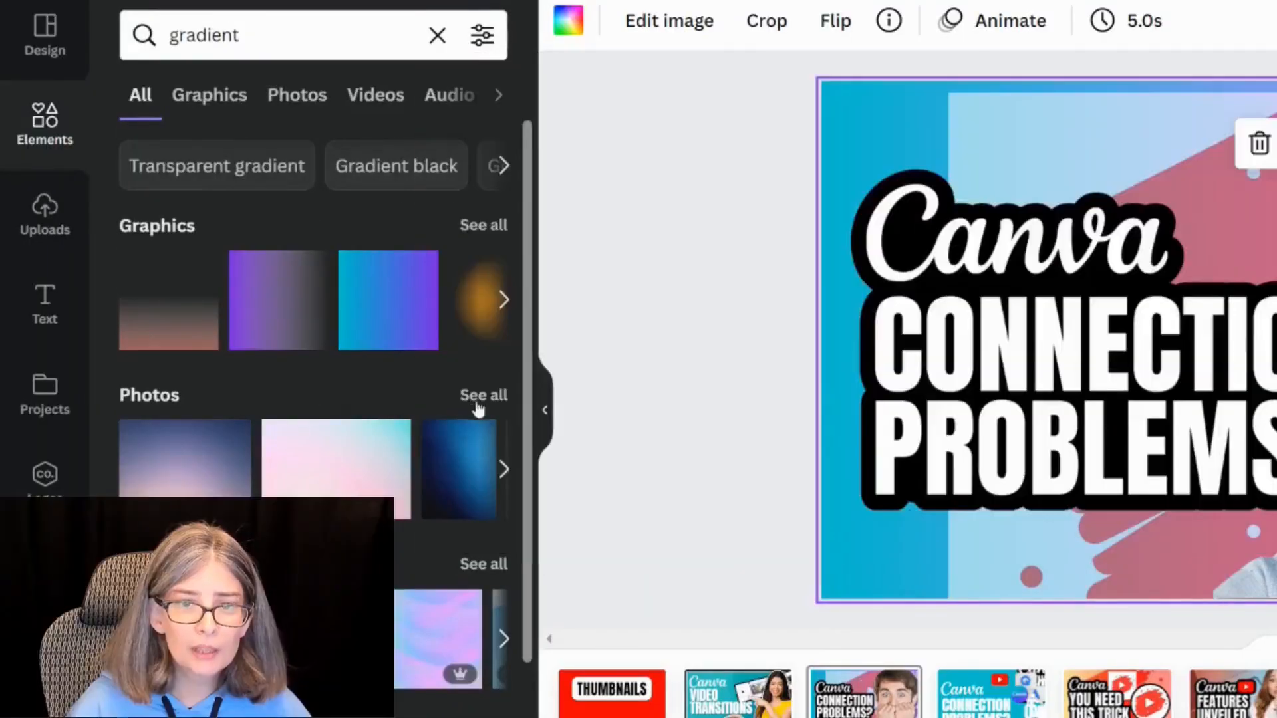
{"action": "left_click", "coordinate": [476, 399]}
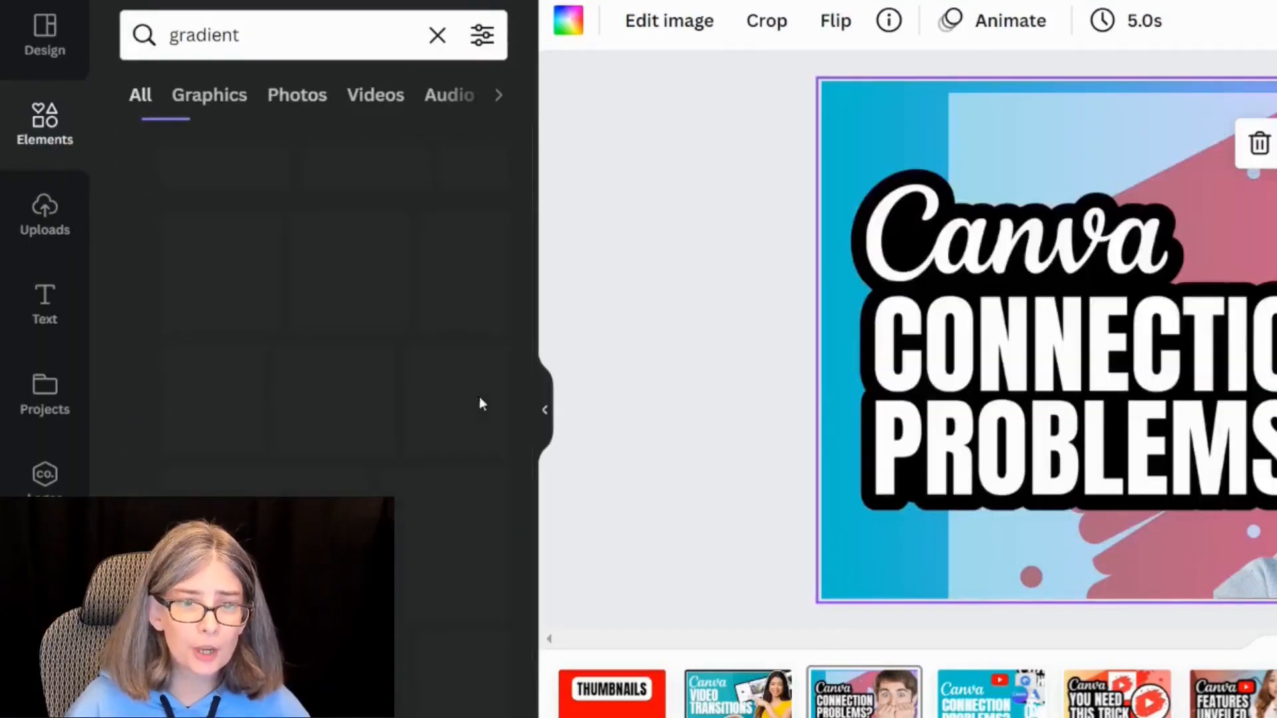
{"action": "scroll", "coordinate": [288, 216], "scroll_direction": "down", "scroll_amount": 5}
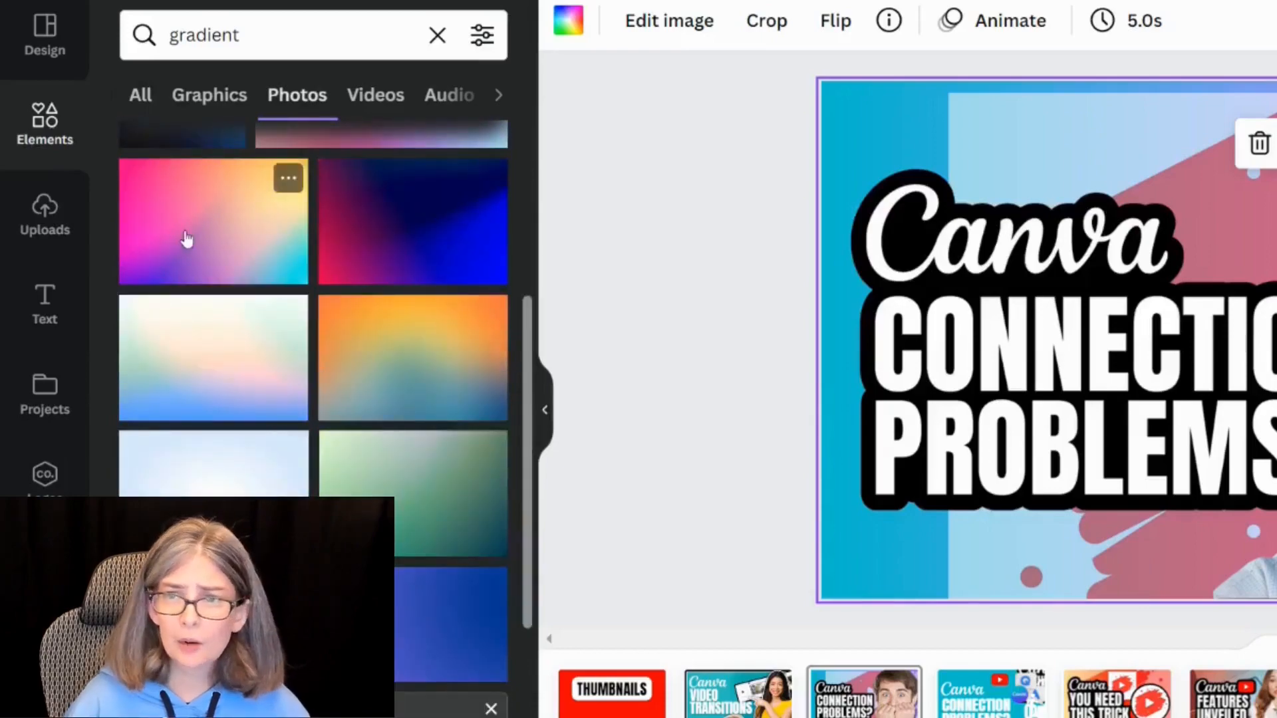
{"action": "left_click", "coordinate": [187, 239]}
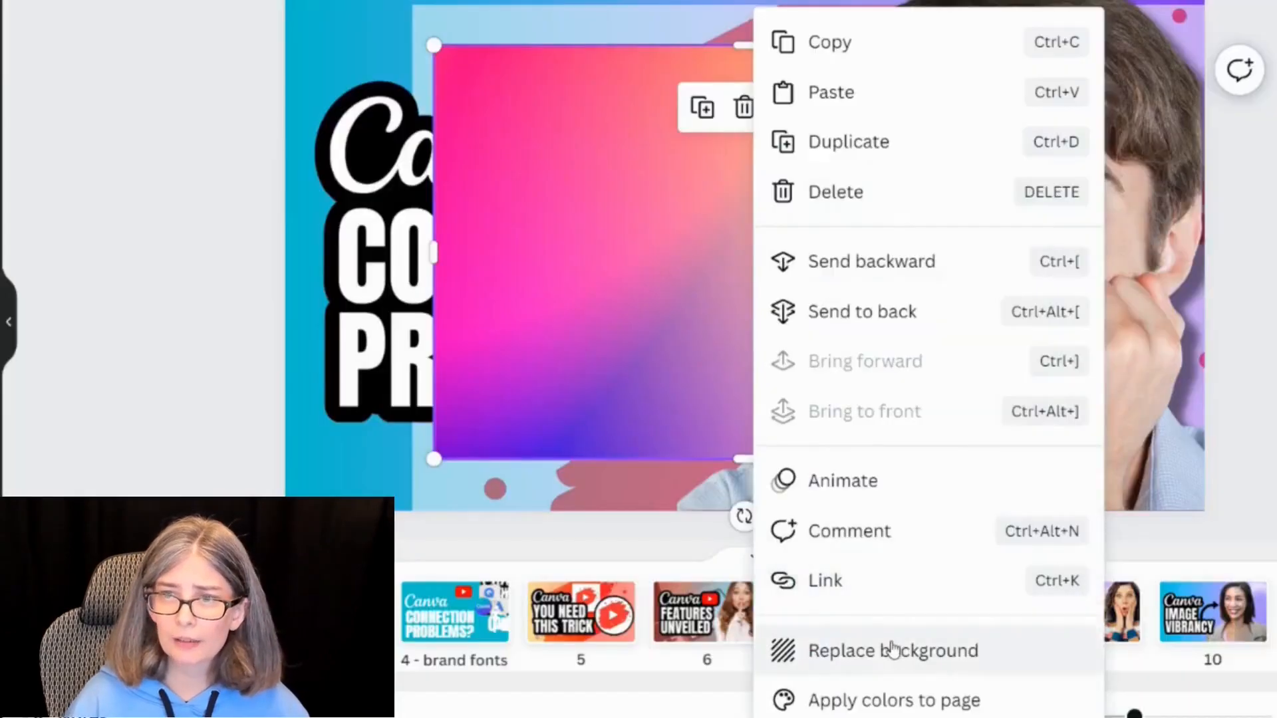
{"action": "left_click", "coordinate": [889, 650]}
{"action": "left_click_drag", "start_coordinate": [632, 48], "coordinate": [506, 41]}
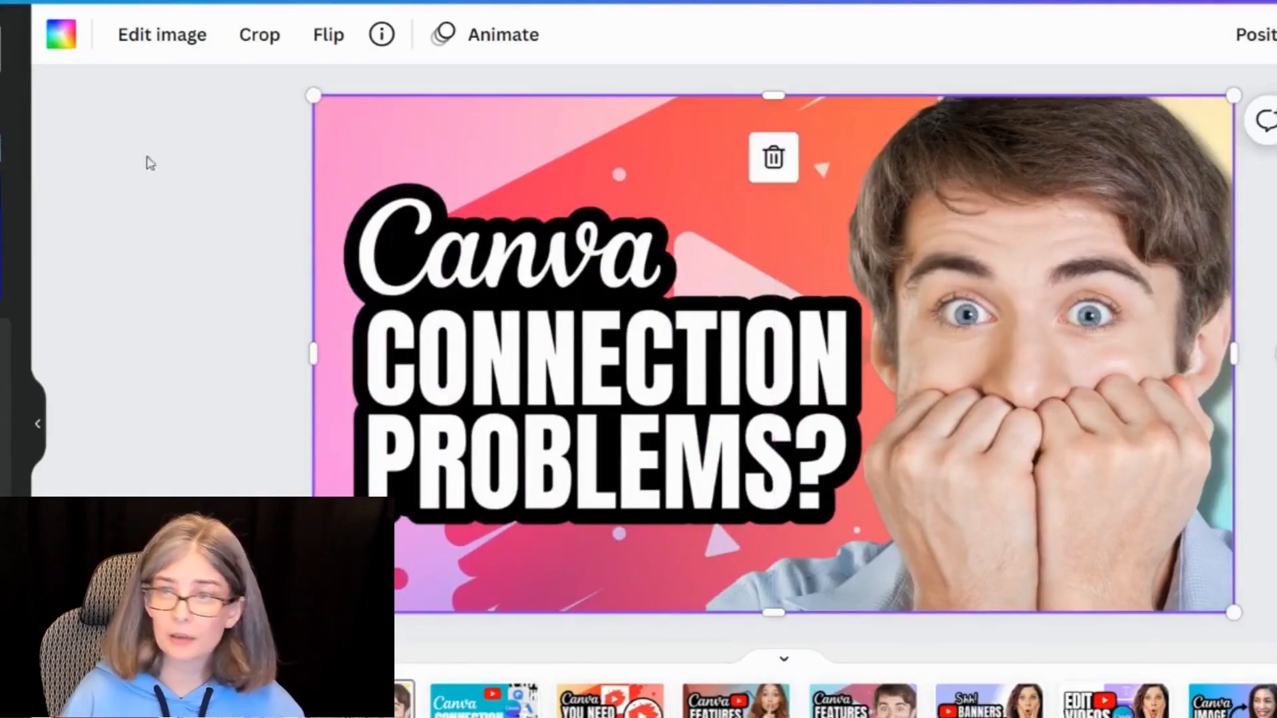
Step: Add a blue gradient photo to the page and open its options
{"action": "left_click", "coordinate": [200, 175]}
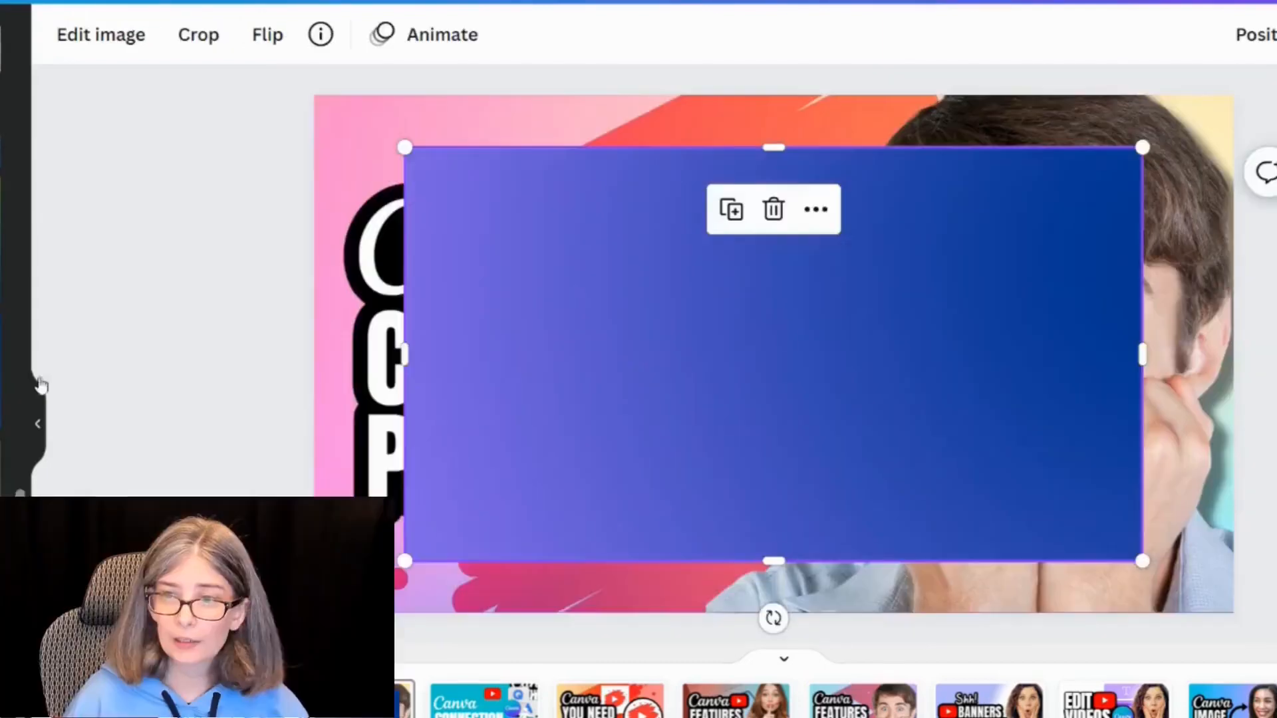
{"action": "right_click", "coordinate": [795, 325]}
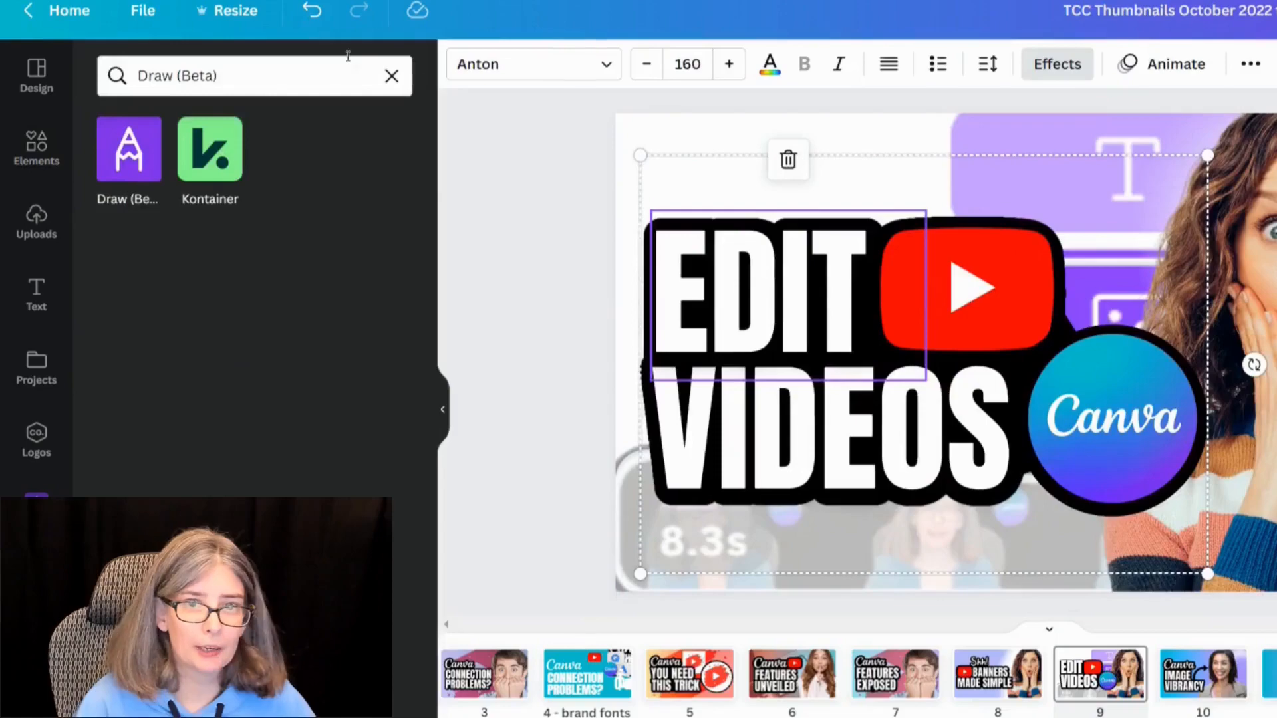
Step: Open the YouTube app and search it for microphone comparisons for youtubers
{"action": "left_click", "coordinate": [203, 78]}
{"action": "triple_click", "coordinate": [178, 88]}
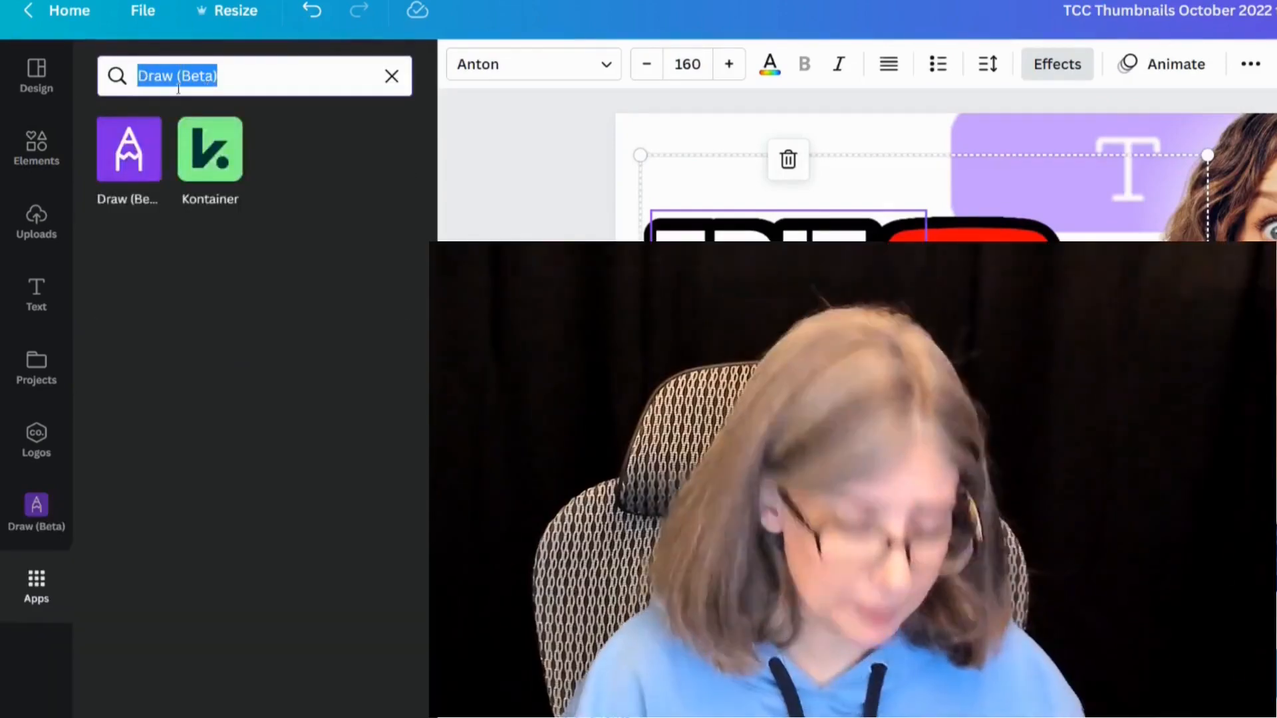
{"action": "type", "text": "youtube"}
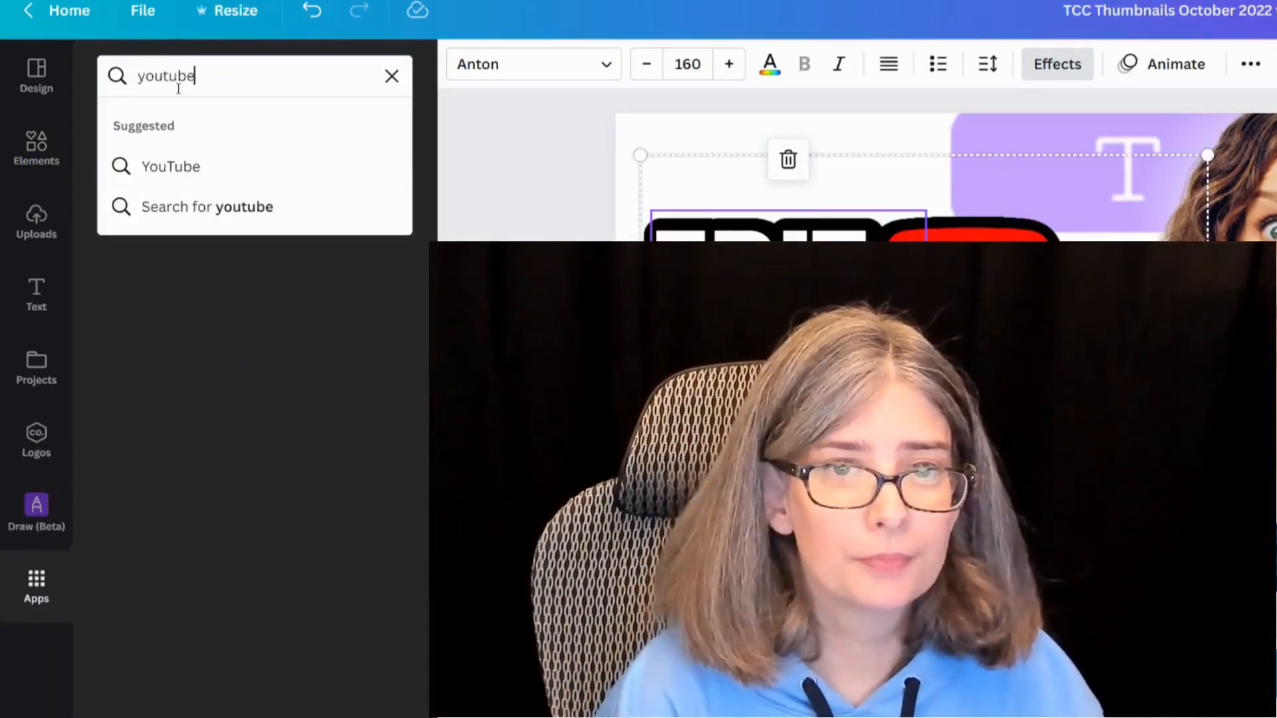
{"action": "key", "text": "Return"}
{"action": "left_click", "coordinate": [126, 142]}
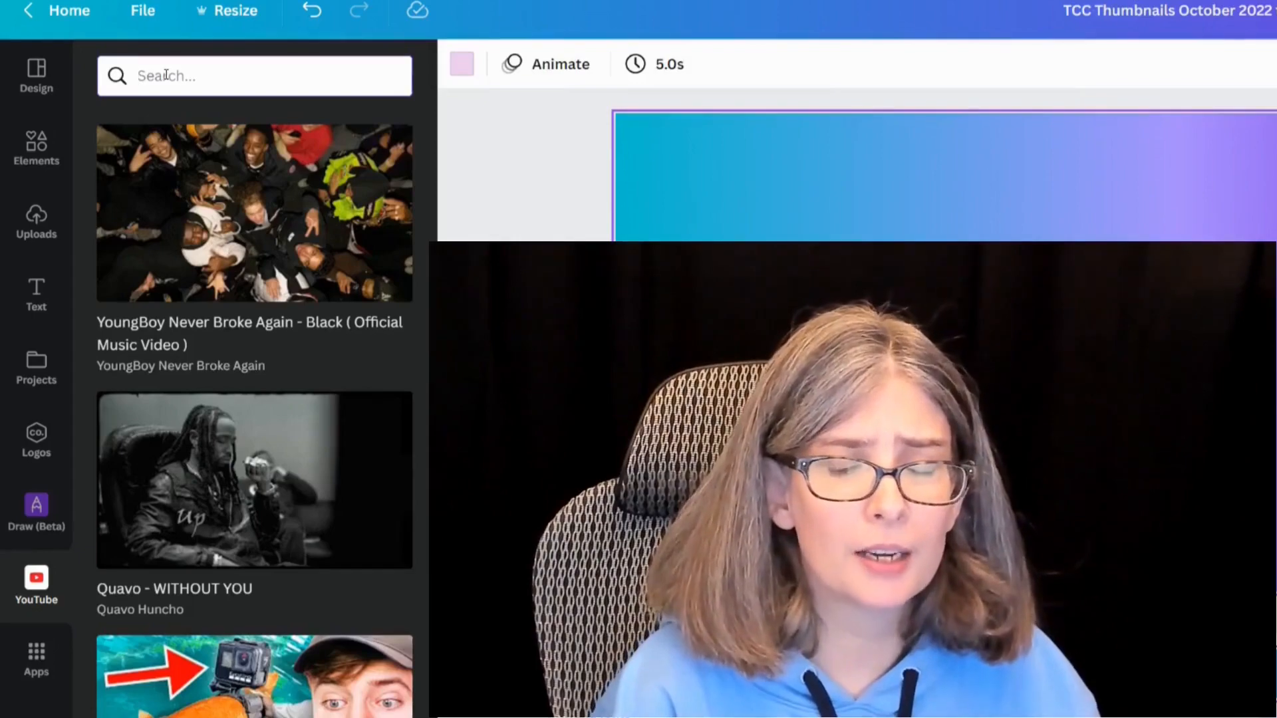
{"action": "type", "text": "microphone comp"}
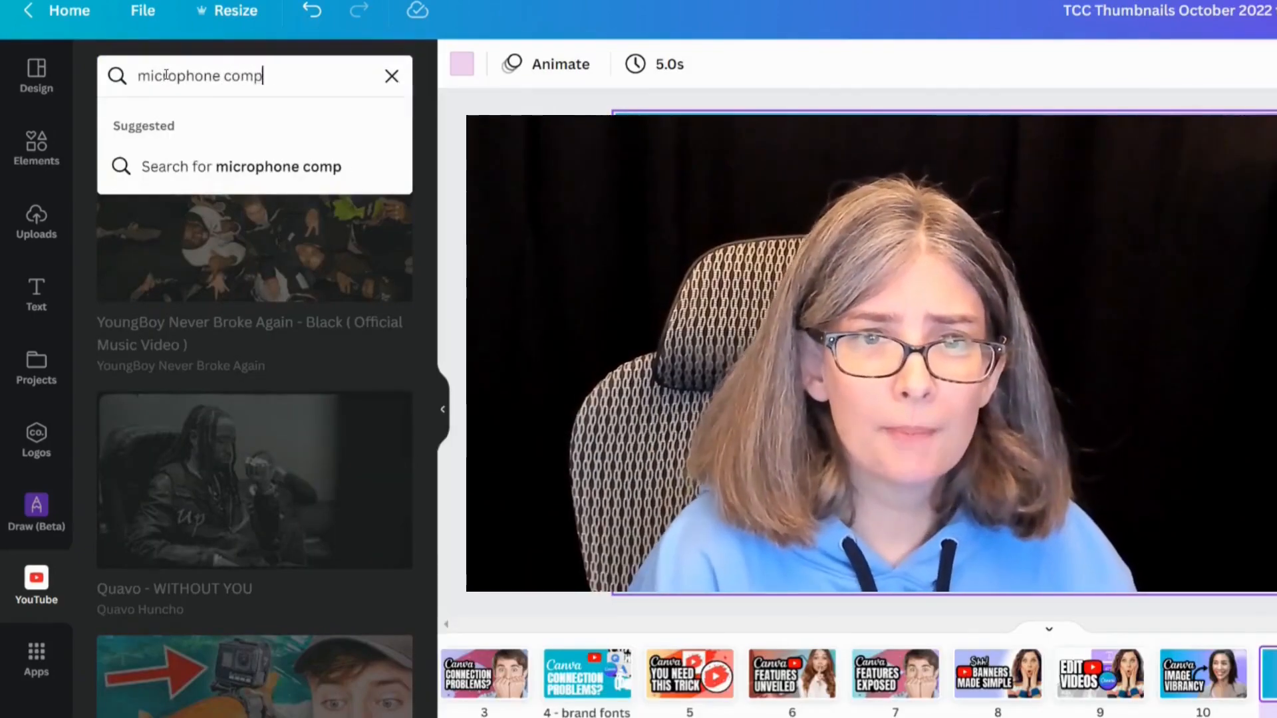
{"action": "type", "text": "arisions for youtubers"}
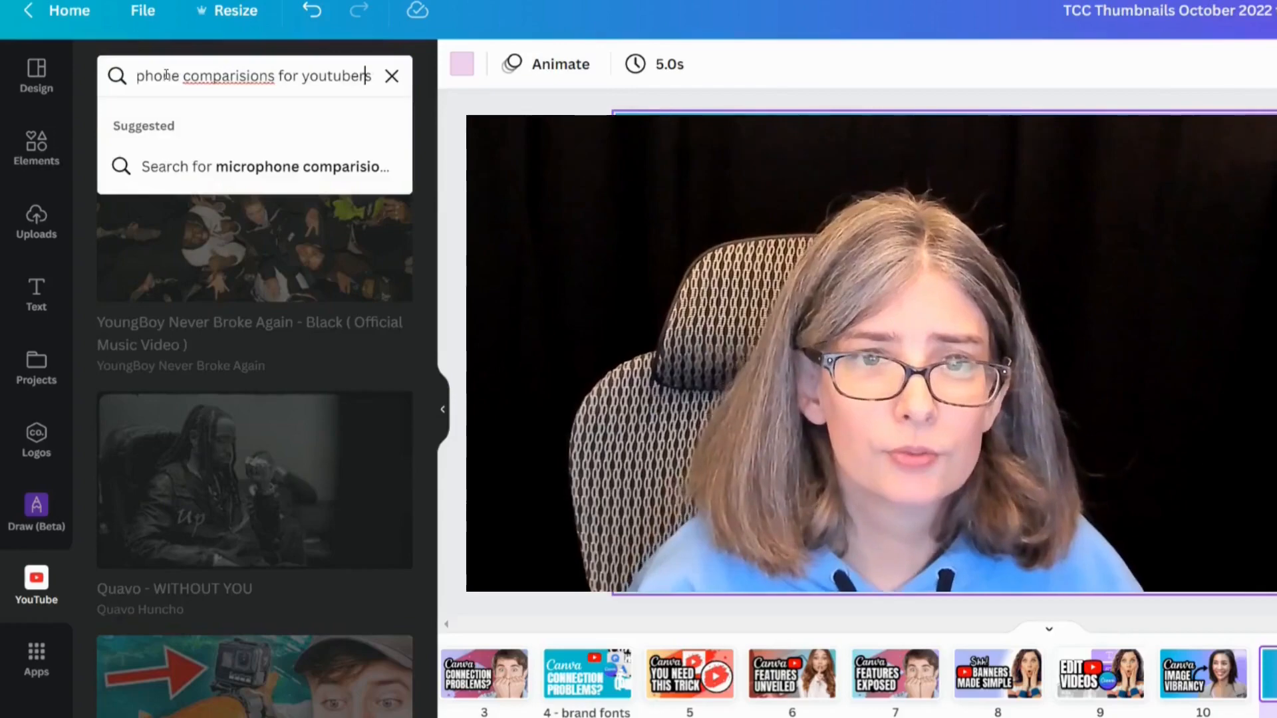
{"action": "key", "text": "Return"}
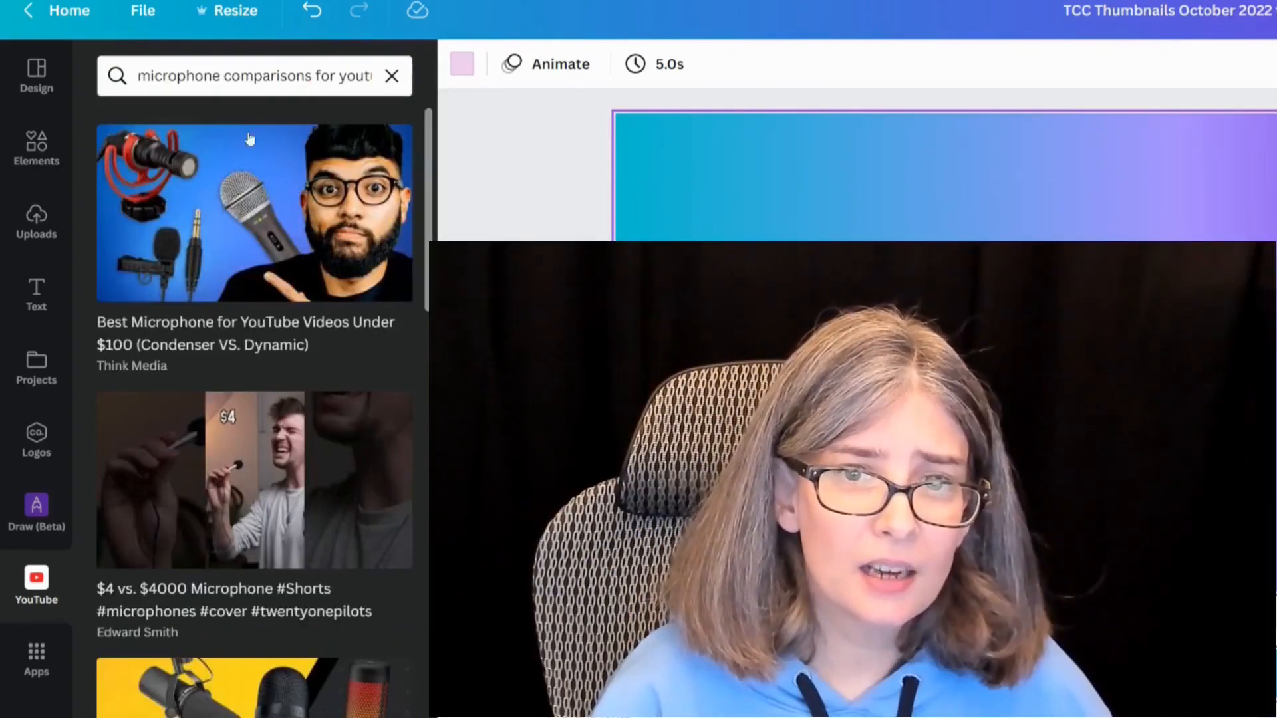
Step: Scroll through the YouTube search results to examine the microphone comparison thumbnails
{"action": "scroll", "coordinate": [210, 364], "scroll_direction": "down", "scroll_amount": 3}
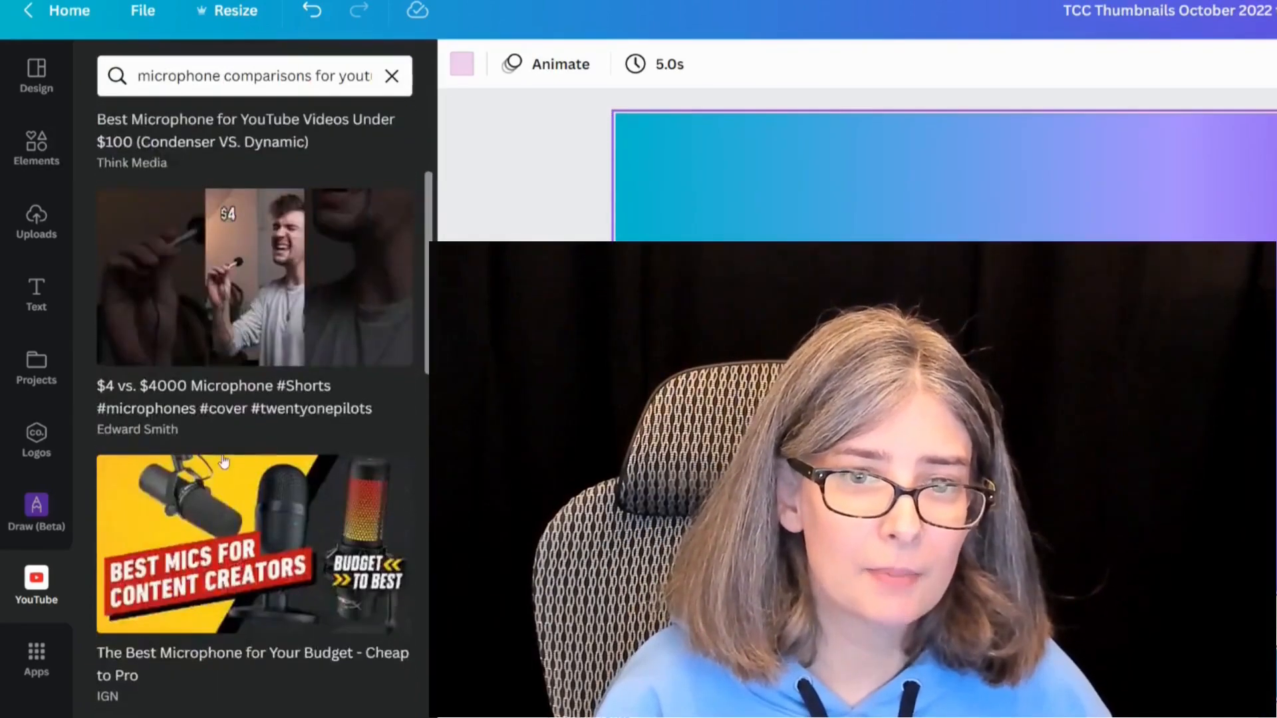
{"action": "scroll", "coordinate": [211, 350], "scroll_direction": "up", "scroll_amount": 3}
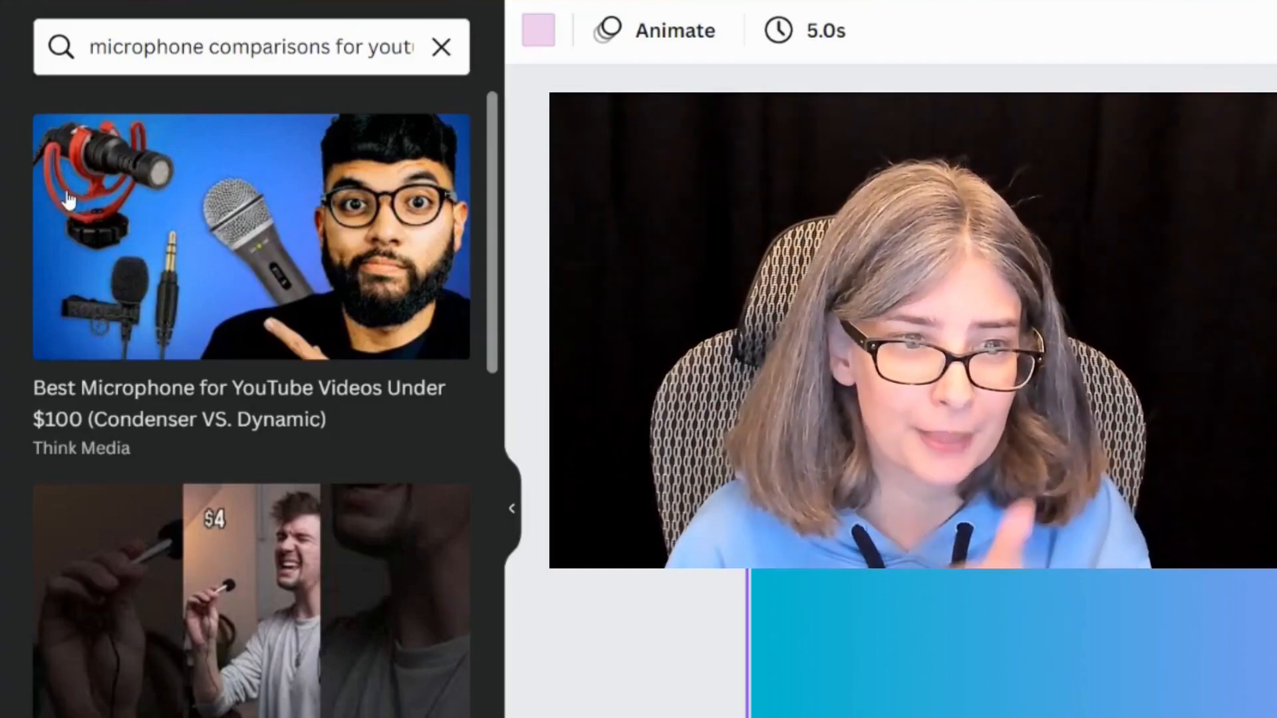
{"action": "scroll", "coordinate": [232, 518], "scroll_direction": "down", "scroll_amount": 8}
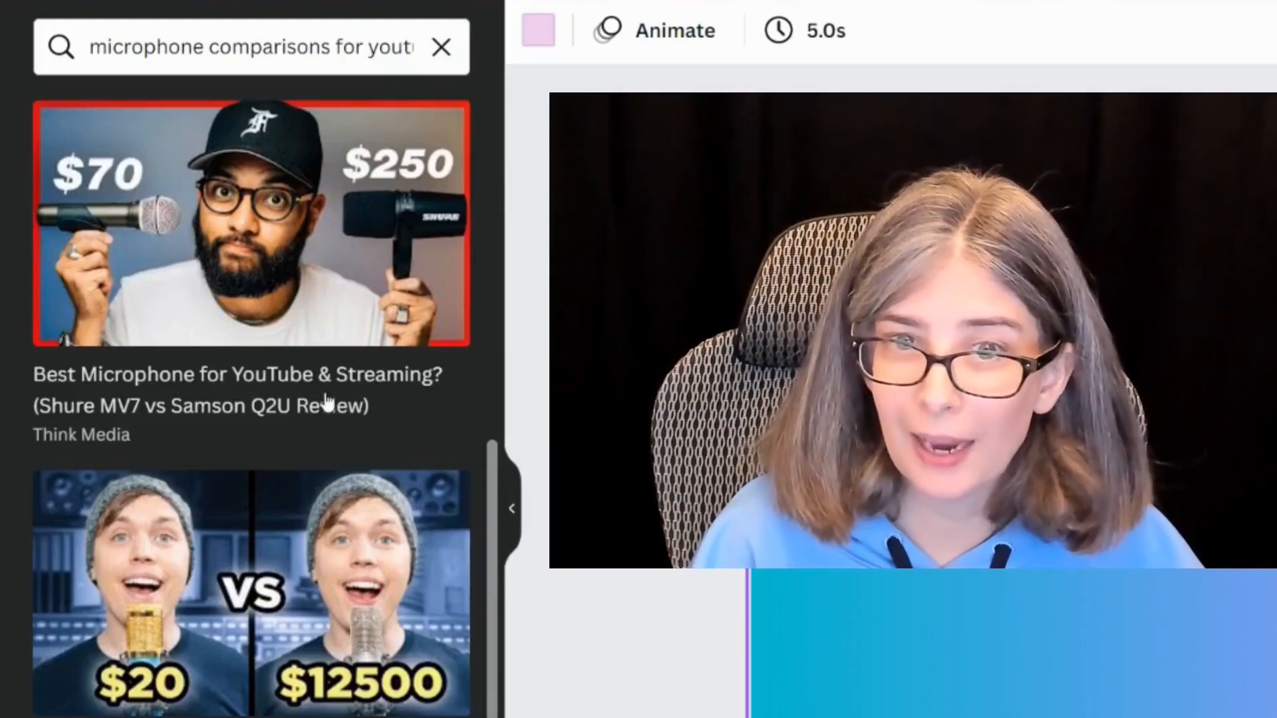
{"action": "scroll", "coordinate": [331, 403], "scroll_direction": "down", "scroll_amount": 5}
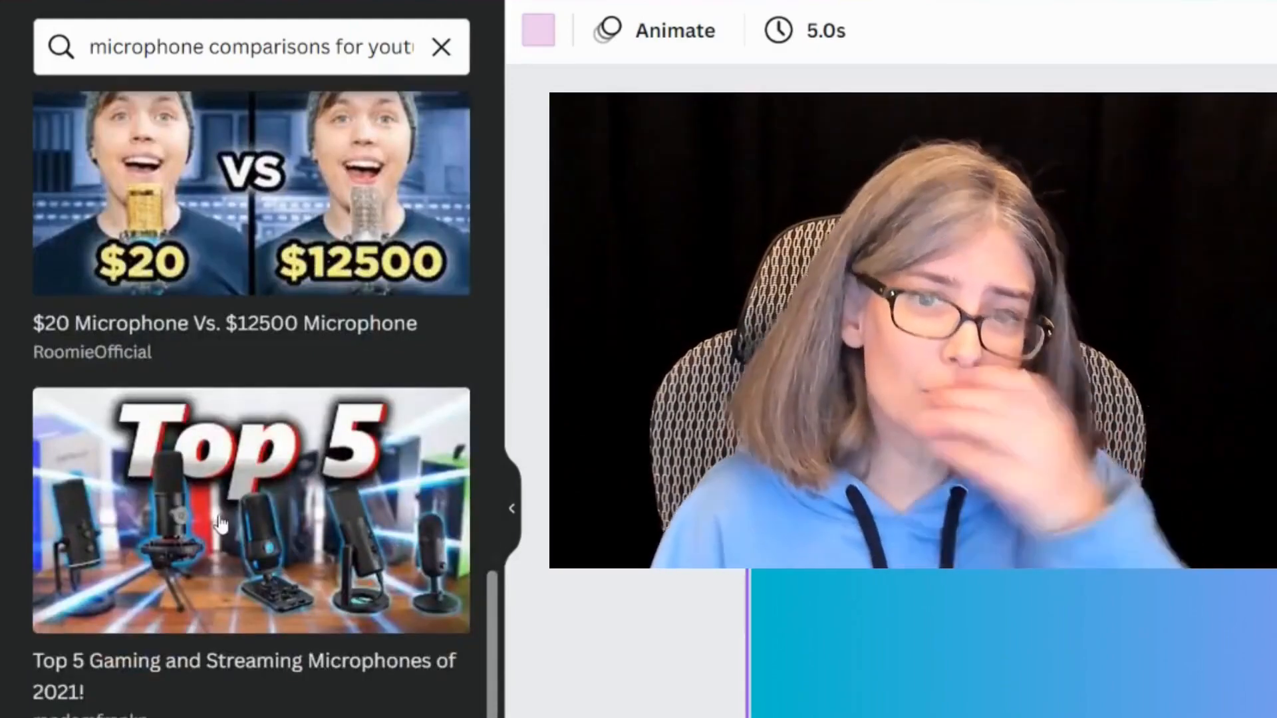
{"action": "scroll", "coordinate": [233, 527], "scroll_direction": "down", "scroll_amount": 7}
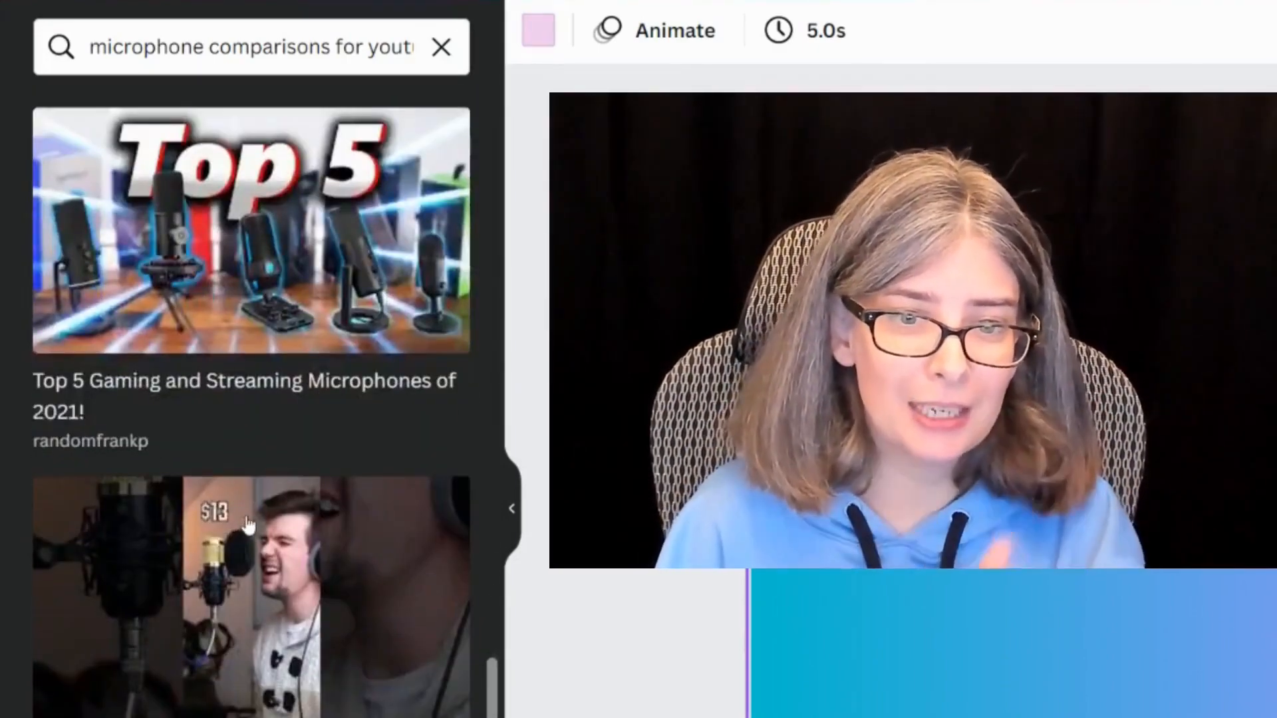
{"action": "scroll", "coordinate": [269, 541], "scroll_direction": "down", "scroll_amount": 4}
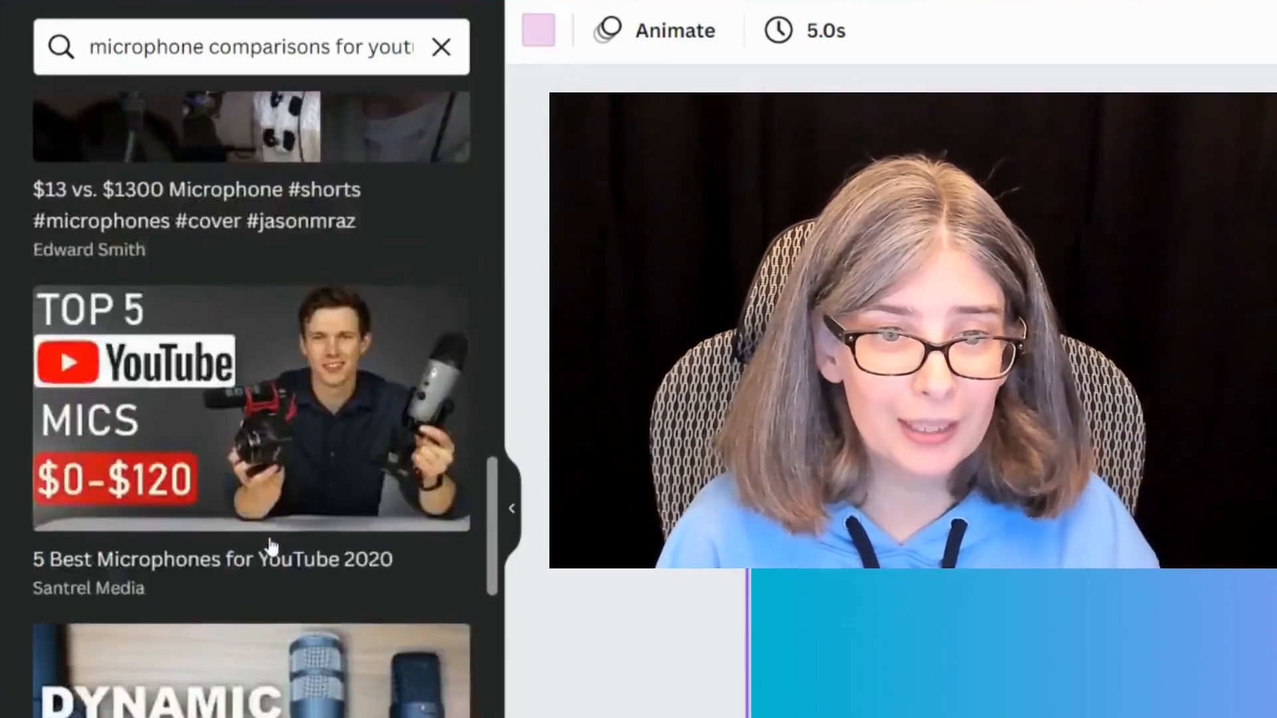
{"action": "scroll", "coordinate": [270, 547], "scroll_direction": "down", "scroll_amount": 8}
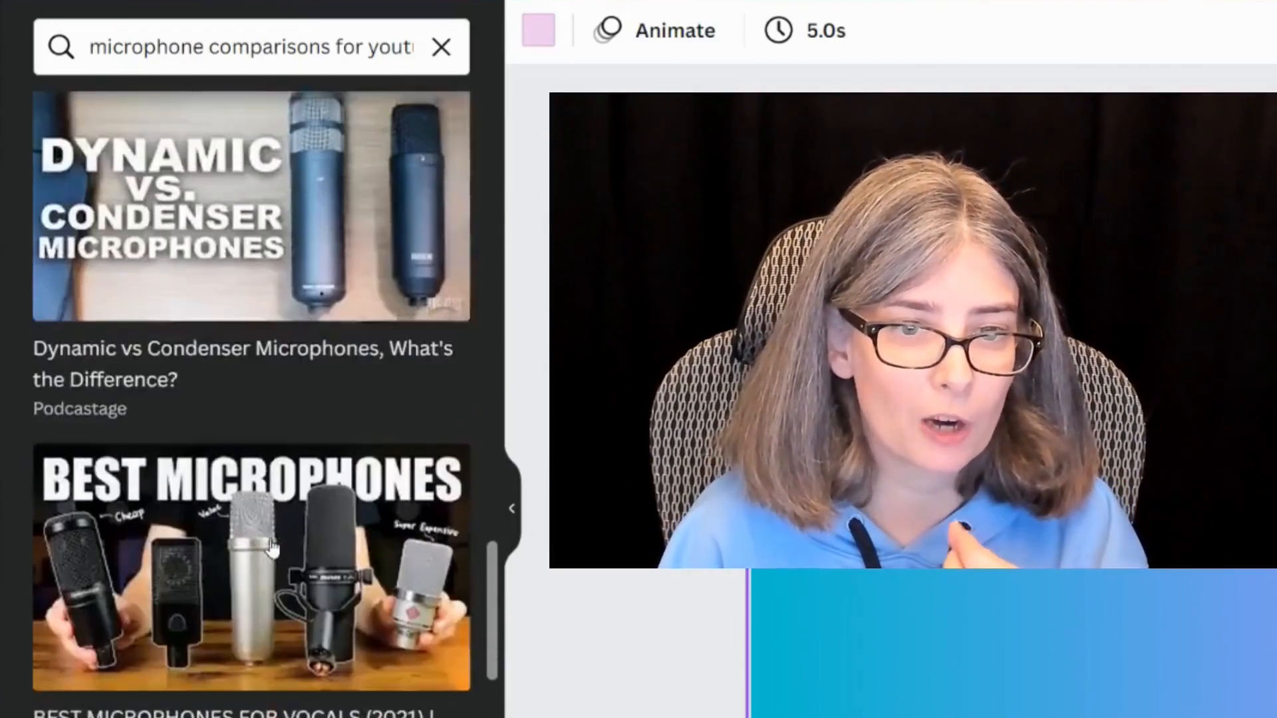
{"action": "scroll", "coordinate": [192, 567], "scroll_direction": "down", "scroll_amount": 2}
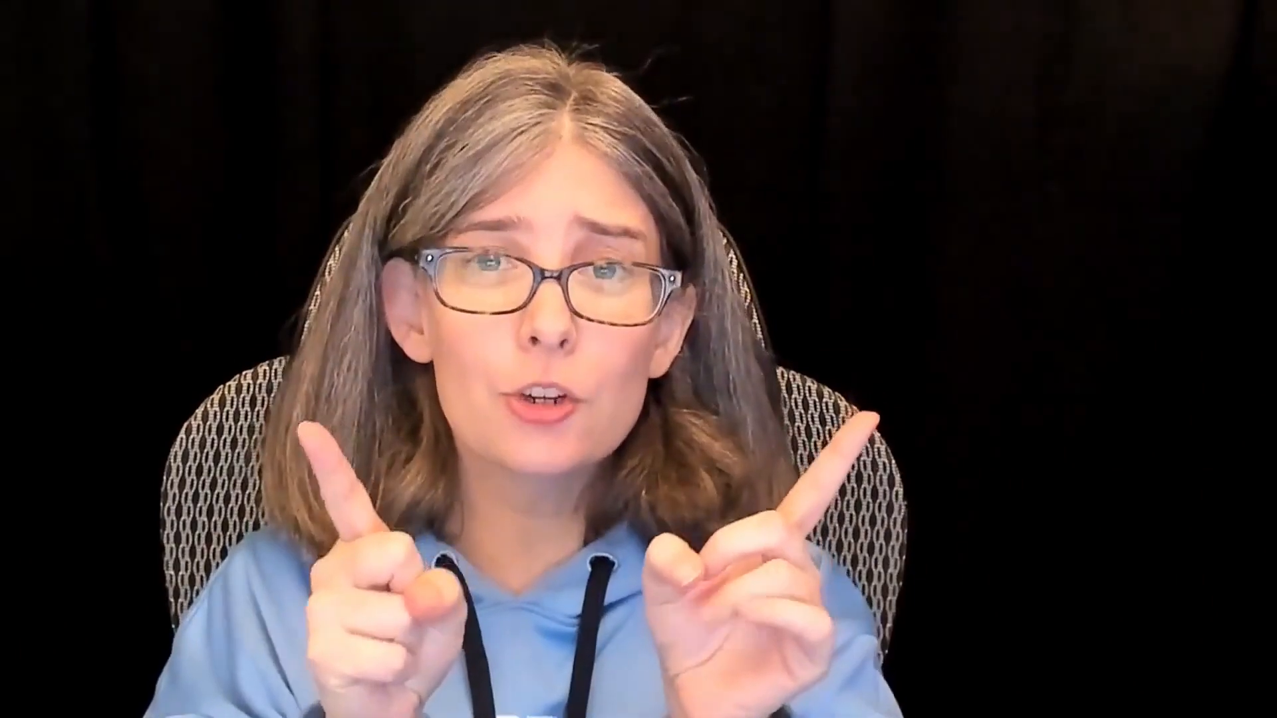